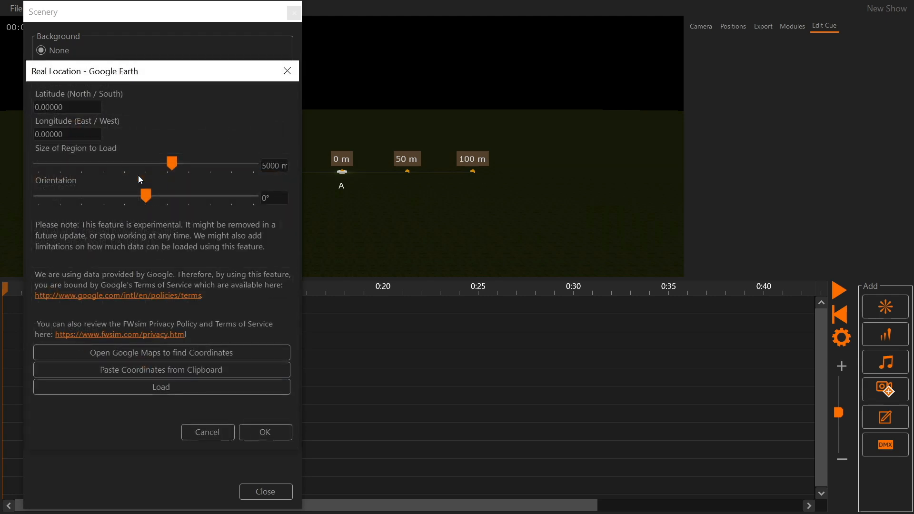
Copy the Eiffel Tower's coordinates from Google Maps and apply 48.85865, 2.29437 as the scenery's Google Earth location
left_click(168, 356)
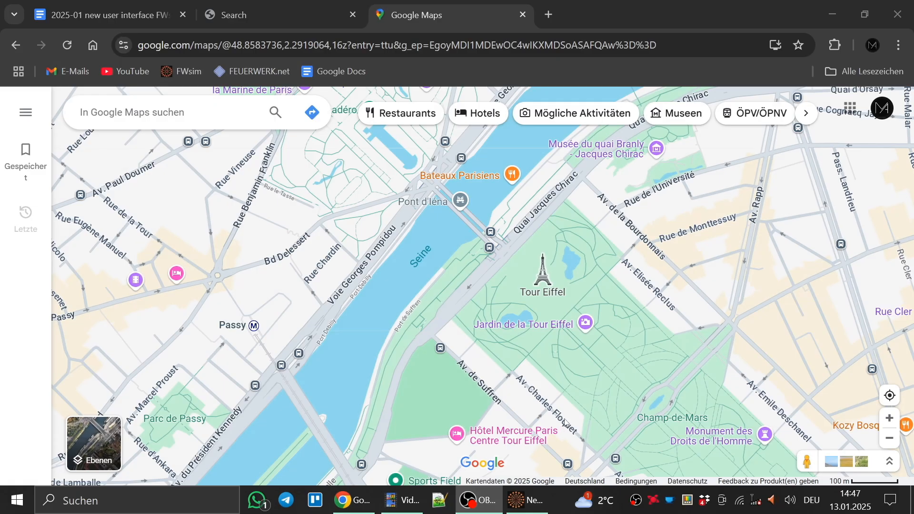
right_click(541, 279)
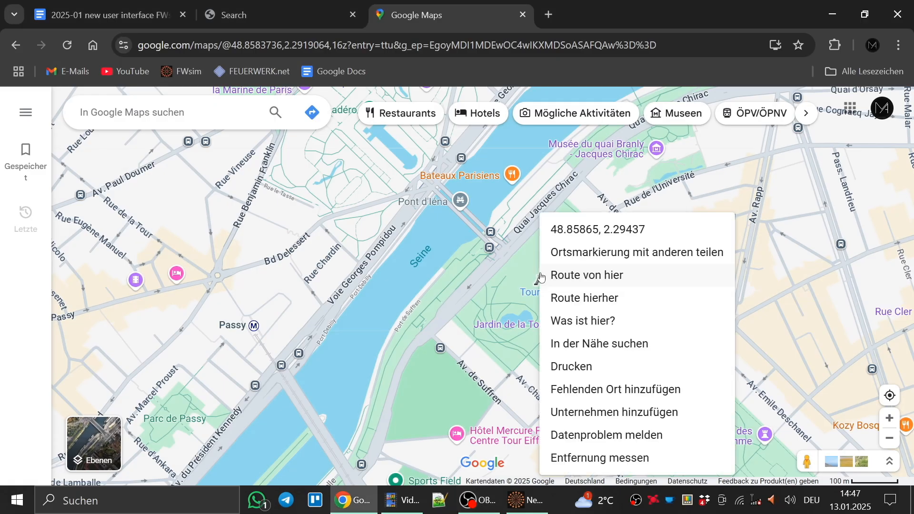
left_click(591, 231)
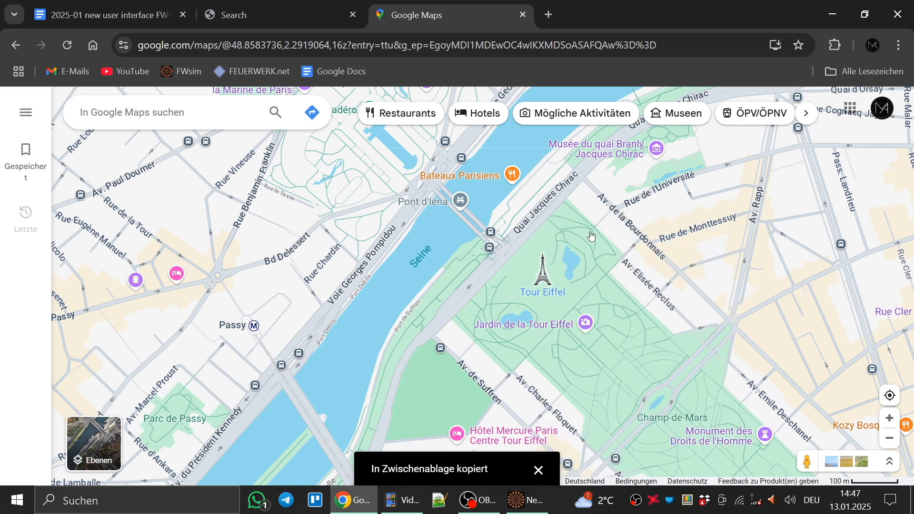
left_click(834, 15)
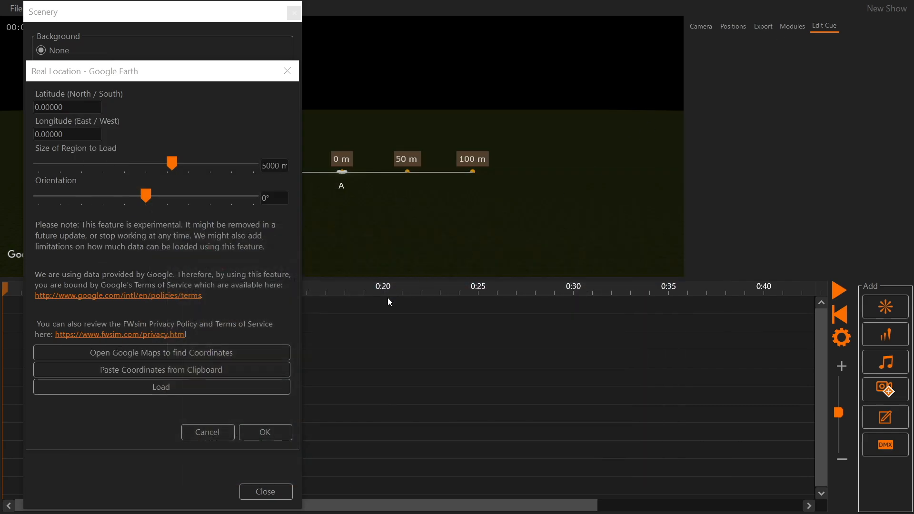
left_click(204, 372)
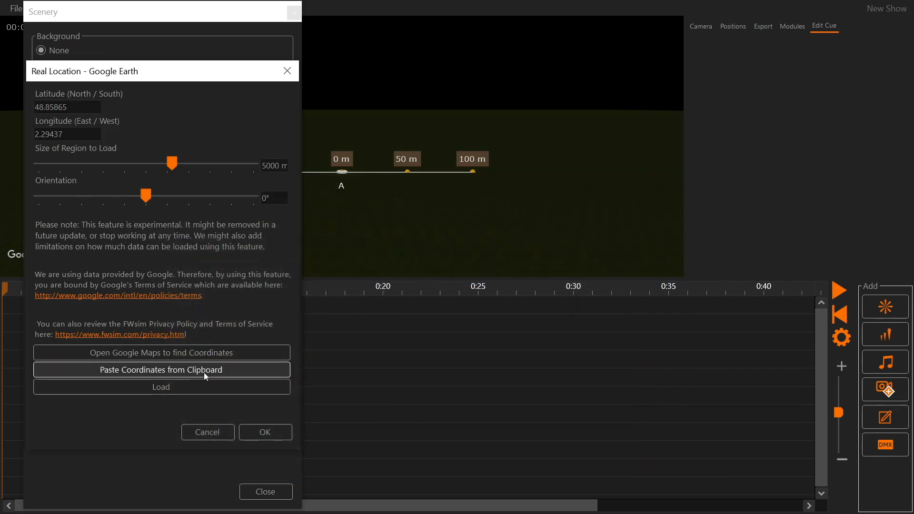
left_click(264, 431)
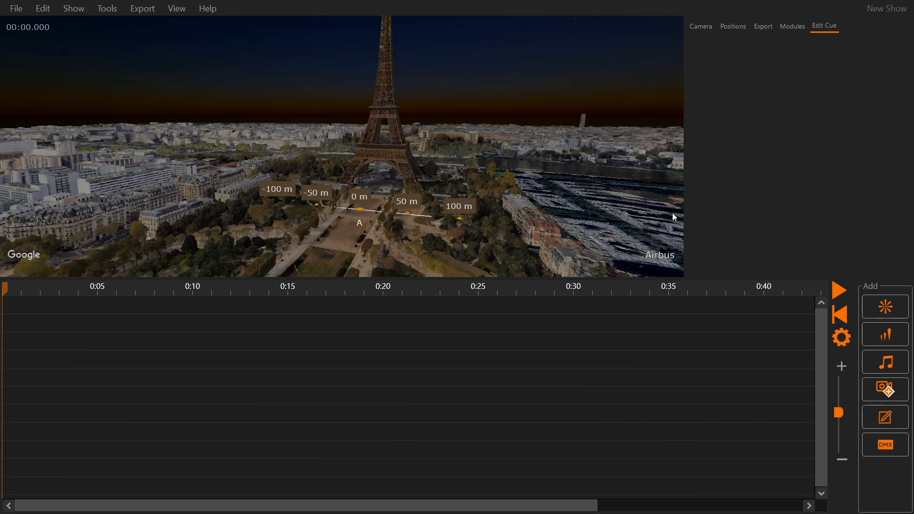
Add two firing positions to the show at 25 m and -25 m along the launch line
left_click(734, 26)
left_click(708, 114)
double_click(882, 177)
type("25")
key("Return")
left_click(715, 116)
double_click(887, 178)
type("-25")
key("Return")
Add two outer firing positions to the show at 50 m and -50 m along the launch line
left_click(708, 114)
double_click(882, 177)
type("50")
key("Return")
left_click(712, 117)
double_click(888, 177)
type("-50")
key("Return")
left_click_drag(266, 173, 455, 233)
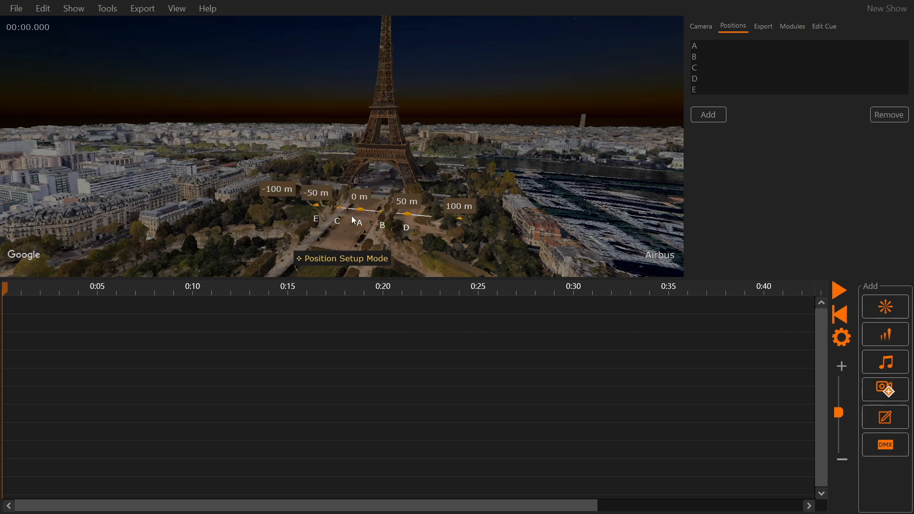
left_click_drag(360, 213, 179, 212)
key("Escape")
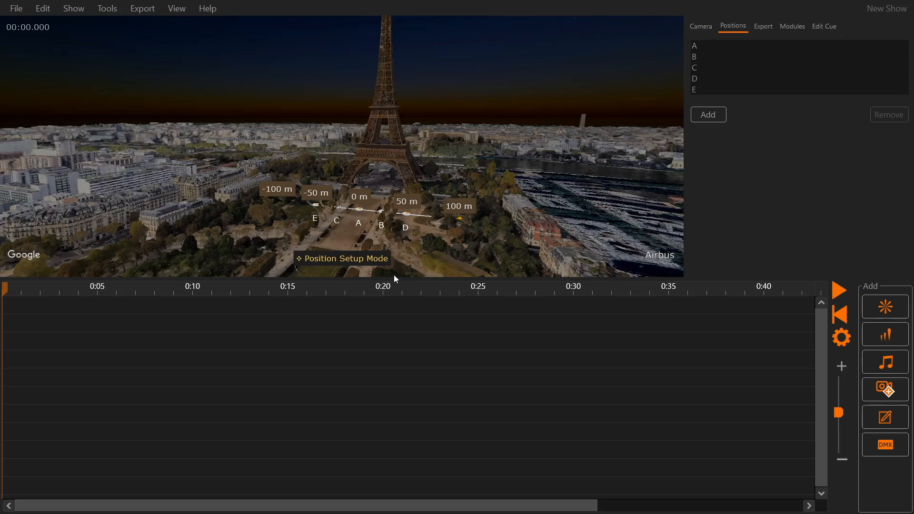
left_click(702, 28)
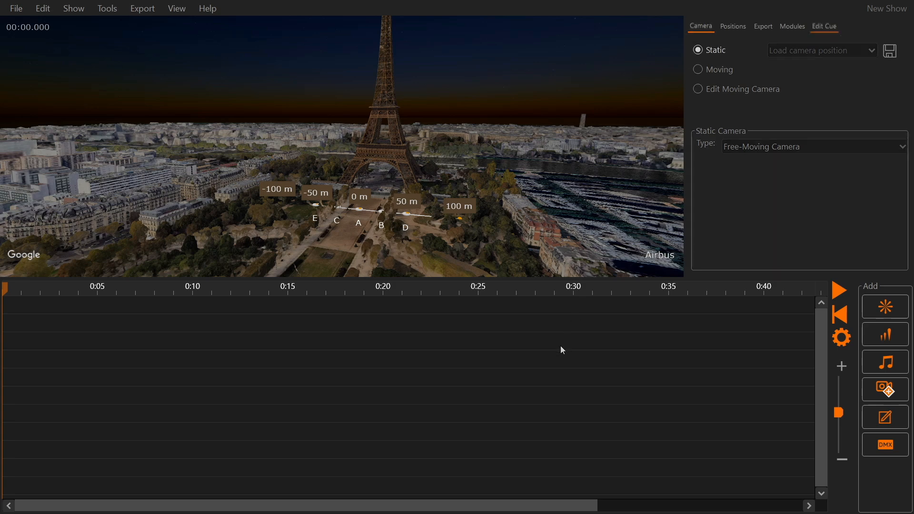
Import rising-sea-preview-full.mp3 from the Feuerwerksmusik folder into the timeline and move it to the start of the show
key("alt+Tab")
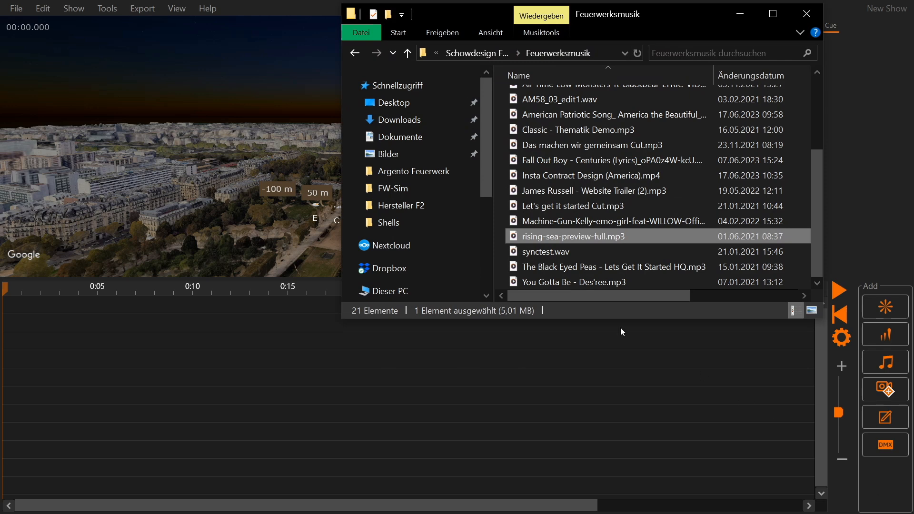
left_click_drag(547, 237, 264, 383)
left_click_drag(189, 339, 142, 318)
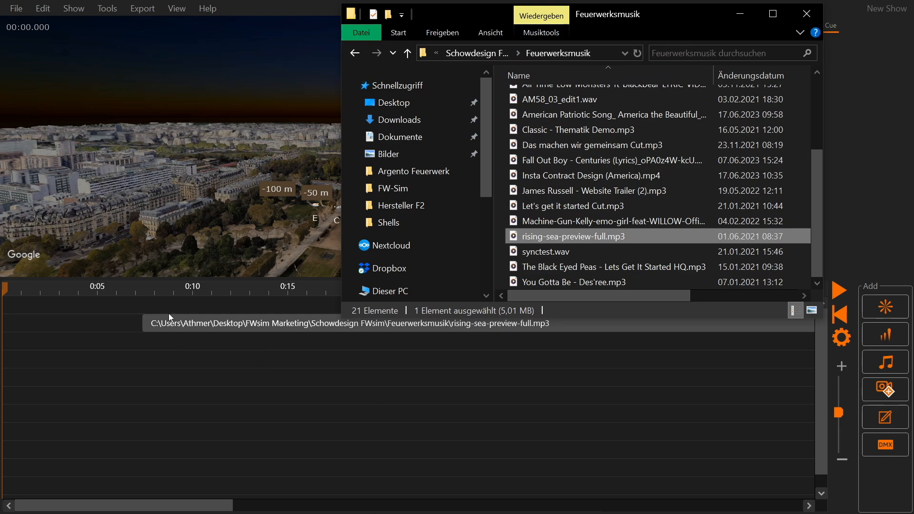
left_click(738, 16)
left_click_drag(433, 326, 304, 335)
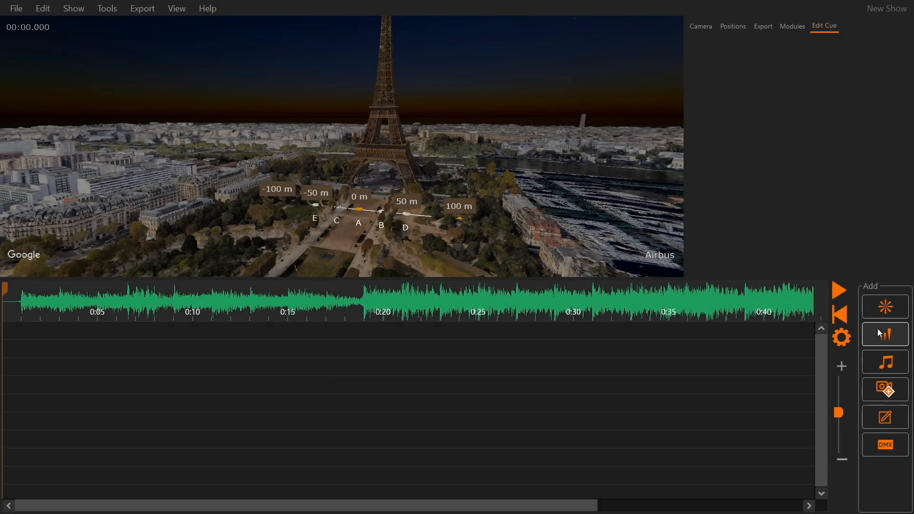
Insert a Comet & Mine: Green & Red Strobe cue at position A at about 0:08 and preview it
left_click(886, 307)
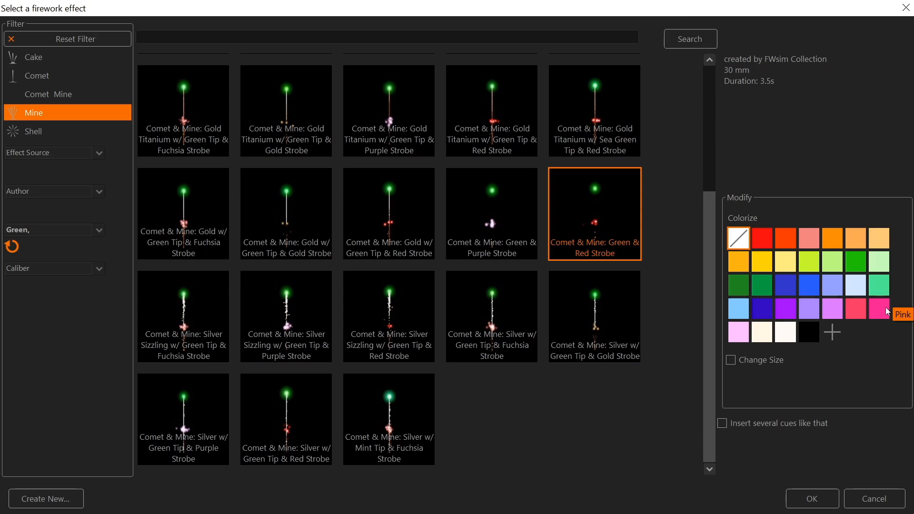
left_click(794, 500)
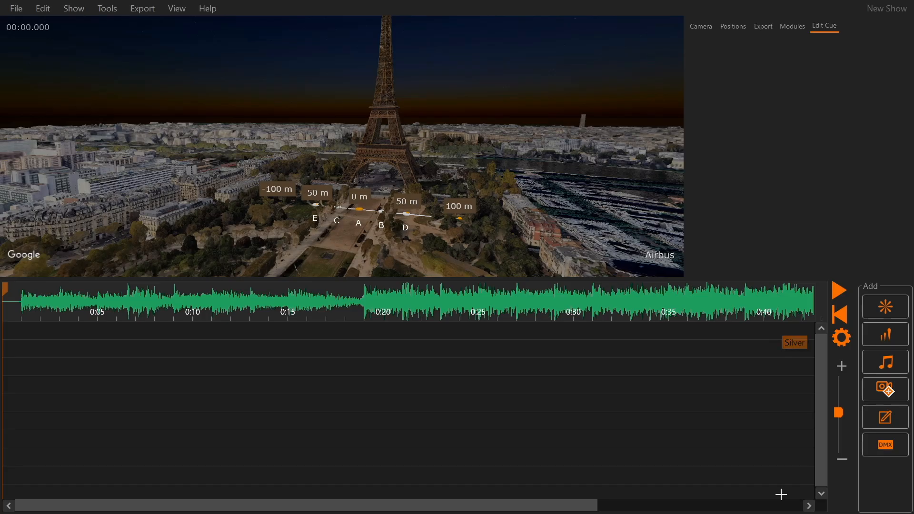
left_click(159, 350)
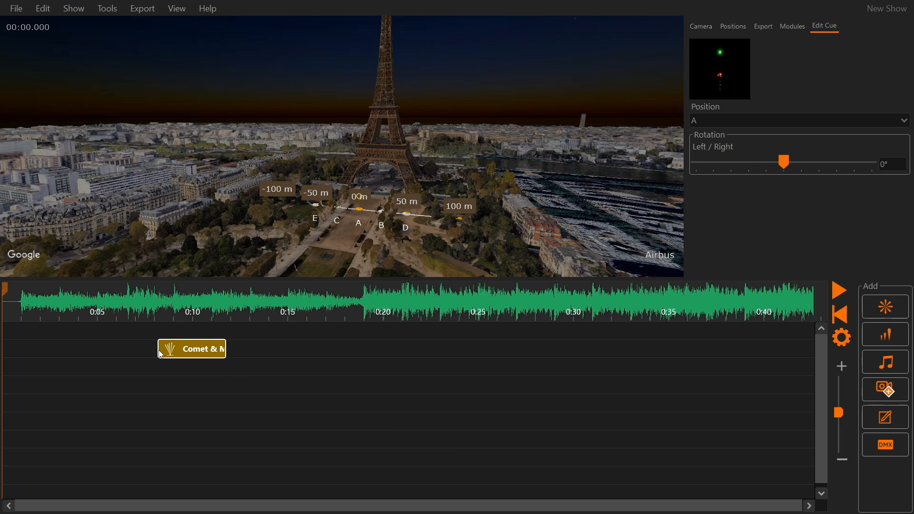
left_click_drag(141, 318, 198, 315)
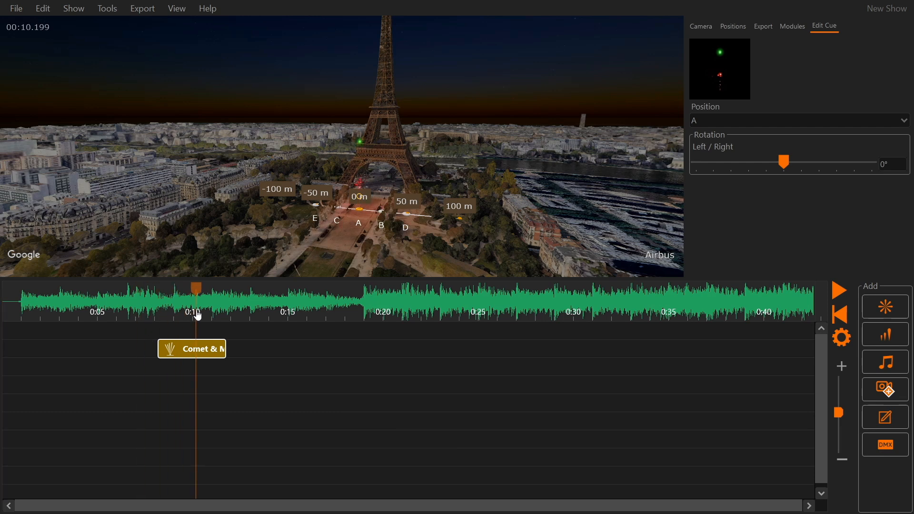
Insert Comet & Mine: Silver w/ Green Tip & Gold Strobe at all five positions simultaneously at about 0:14
left_click(253, 382)
left_click_drag(293, 175, 453, 239)
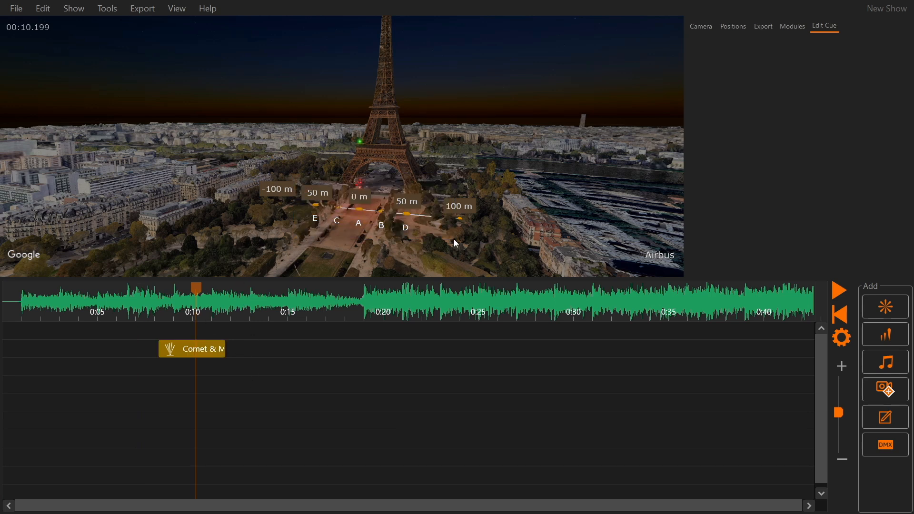
left_click(887, 309)
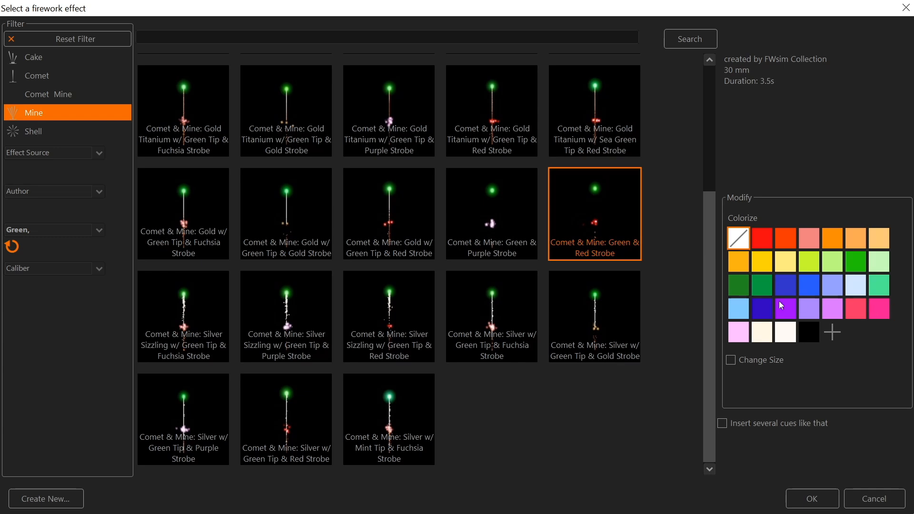
left_click_drag(710, 328, 704, 278)
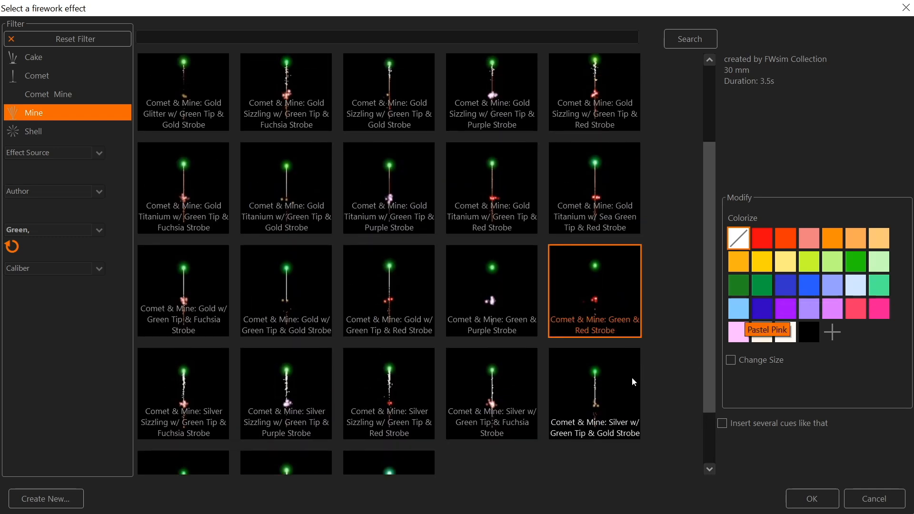
left_click(621, 384)
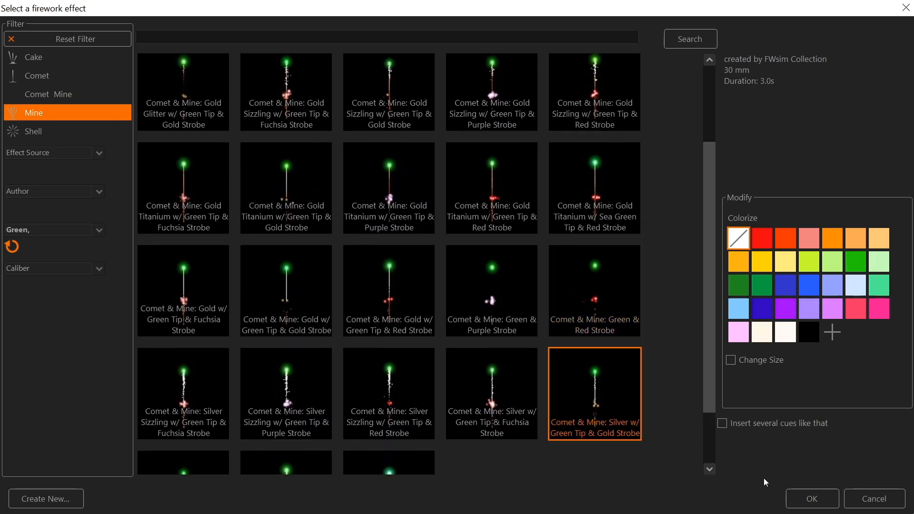
left_click(795, 498)
left_click(278, 352)
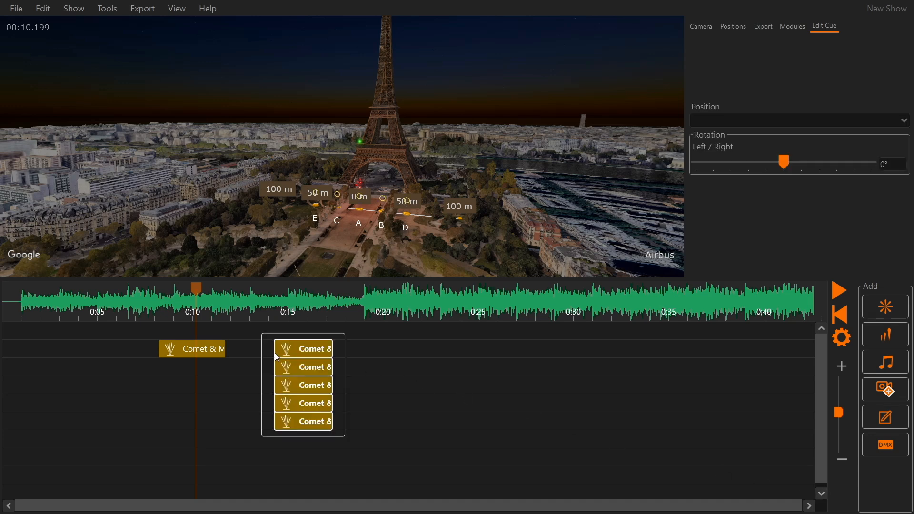
Tilt the five silver comet cues to -40° and stagger their firing times into an even sequence
left_click_drag(257, 315, 312, 315)
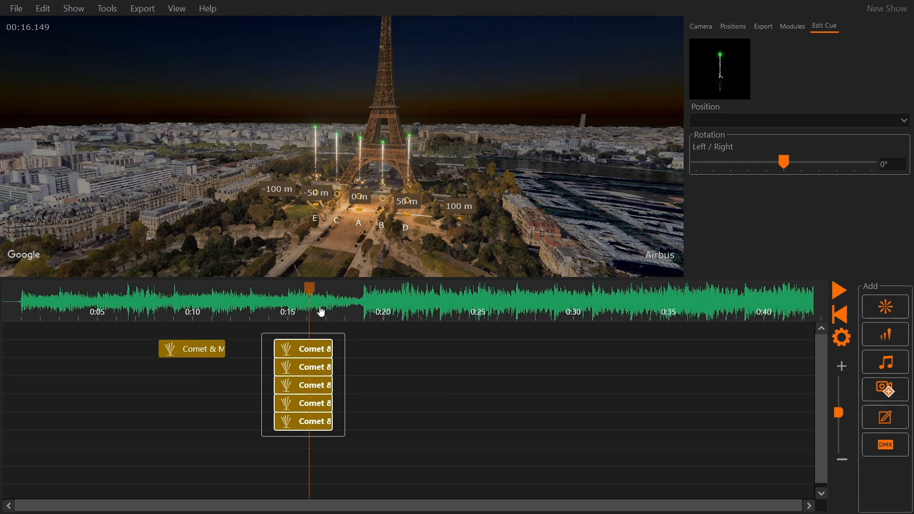
mouse_move(361, 199)
left_mouse_down()
mouse_move(370, 200)
mouse_move(349, 197)
left_mouse_up()
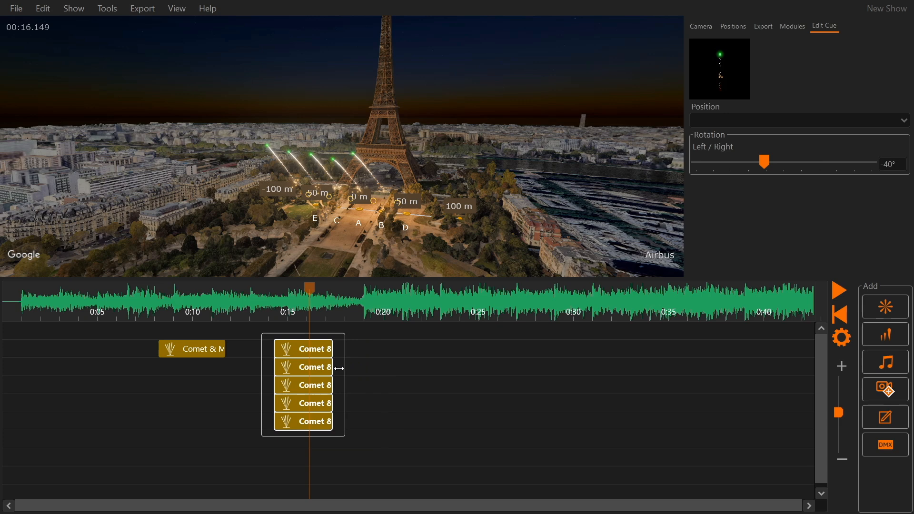
left_click_drag(354, 367, 404, 367)
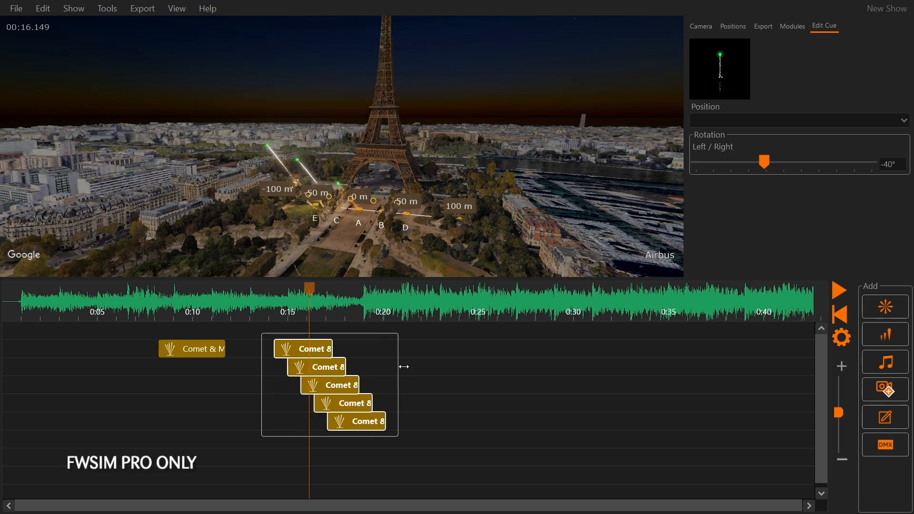
Play back the staggered five-comet sequence, clear the cue selection, and pause at about 0:19
left_click(261, 315)
left_click(840, 292)
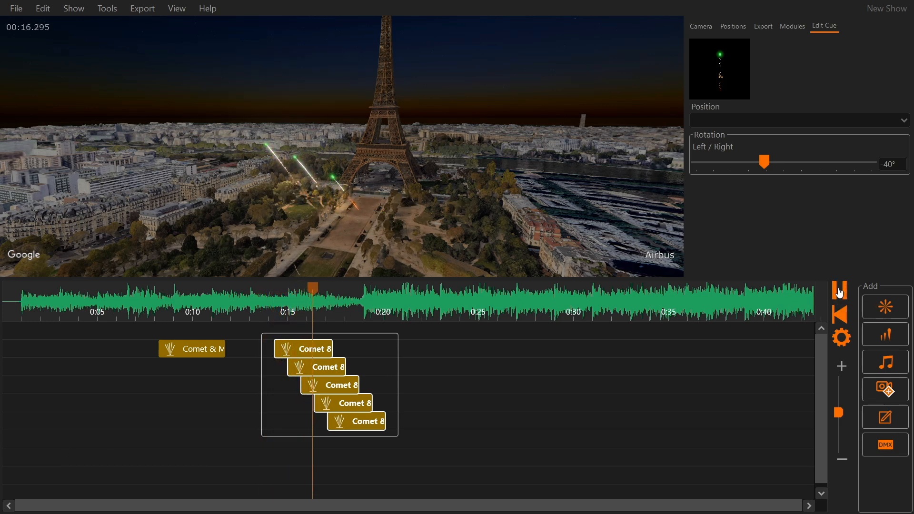
left_click(437, 386)
key("space")
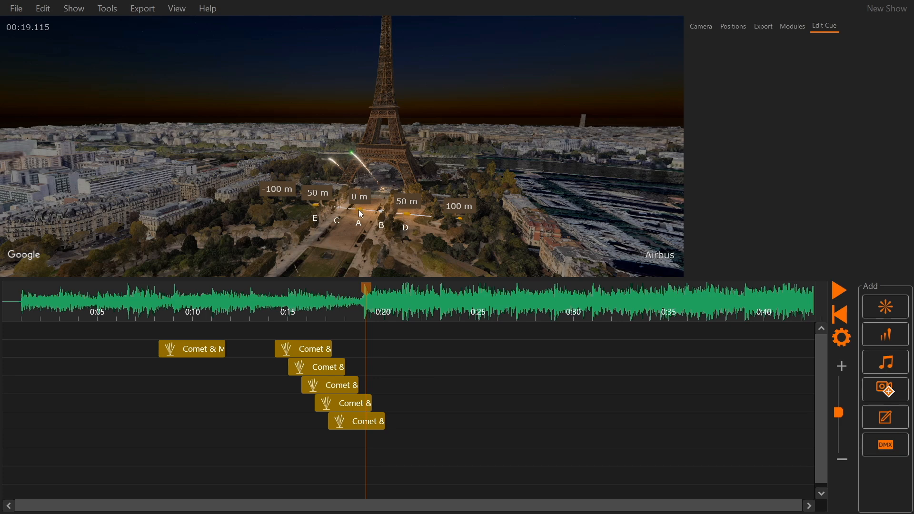
Insert staggered Comet & Mine: Green & Purple Strobe cues at positions A, D and E from about 0:21 and play them
left_click(884, 307)
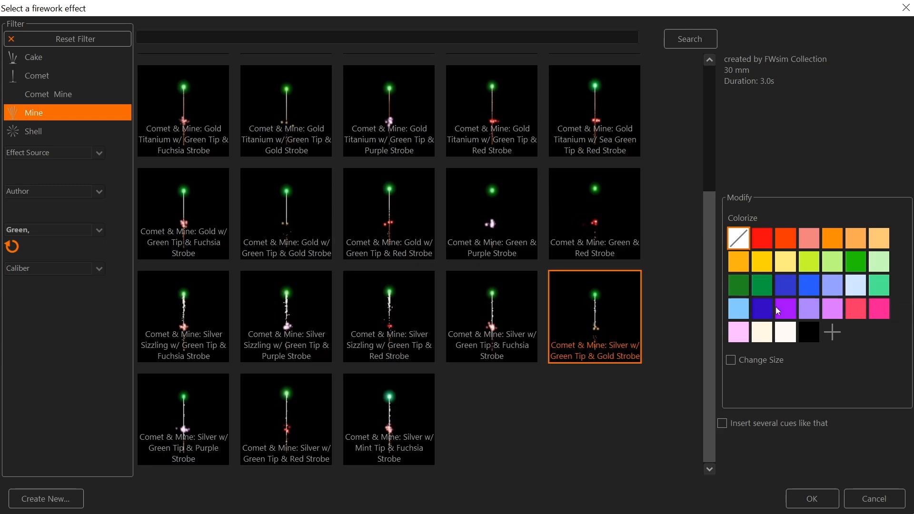
left_click(485, 237)
left_click(809, 498)
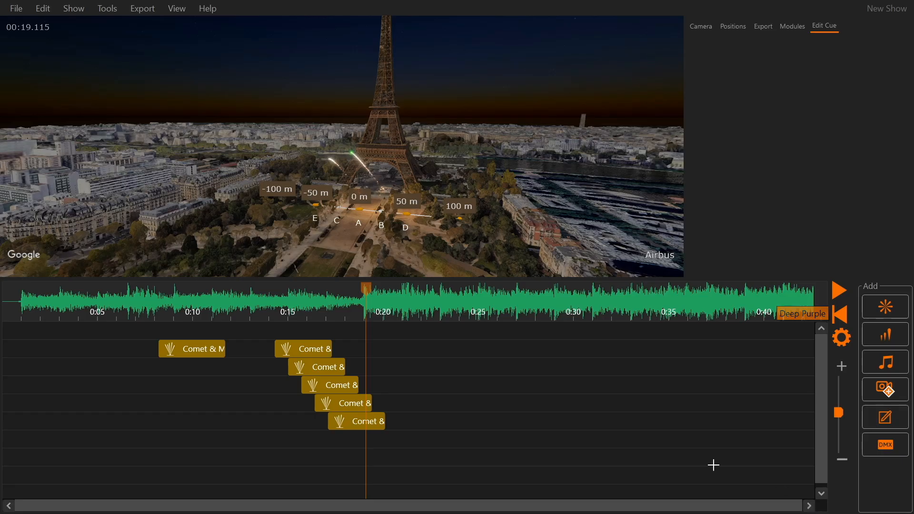
left_click(410, 352)
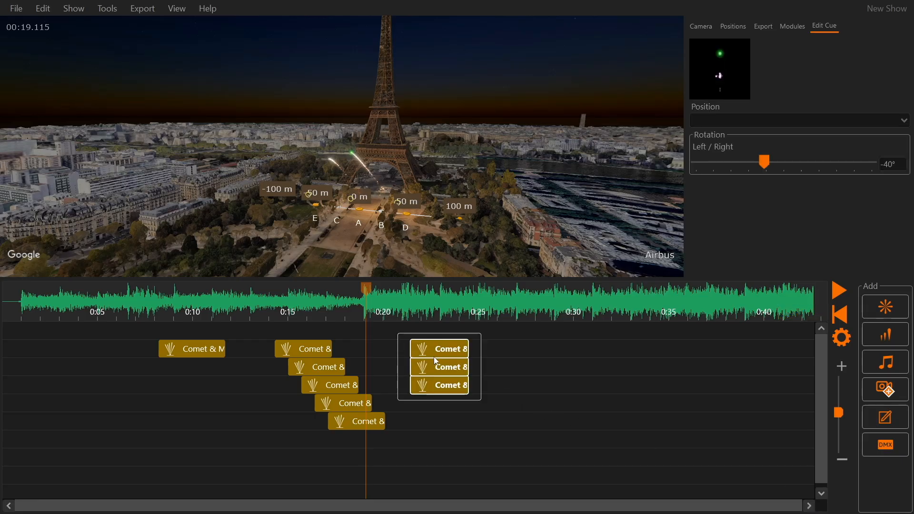
left_click_drag(494, 367, 527, 367)
left_click(393, 316)
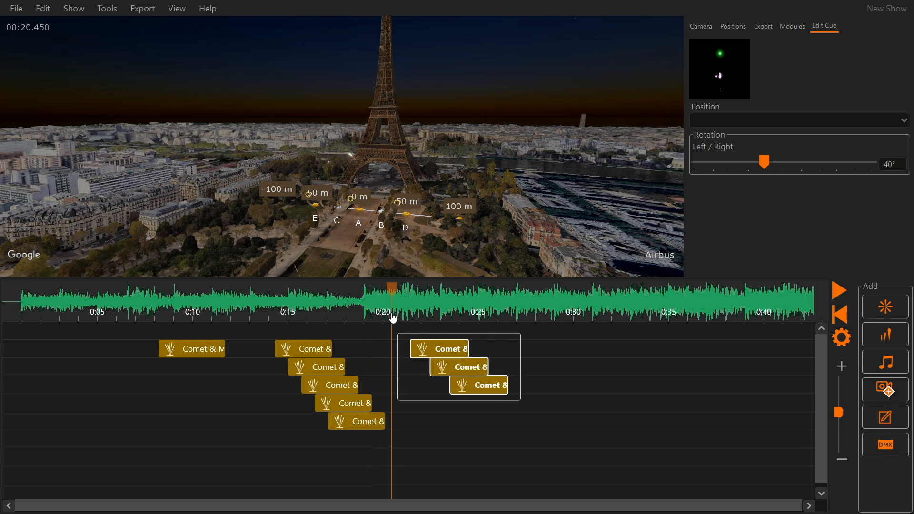
left_click(841, 291)
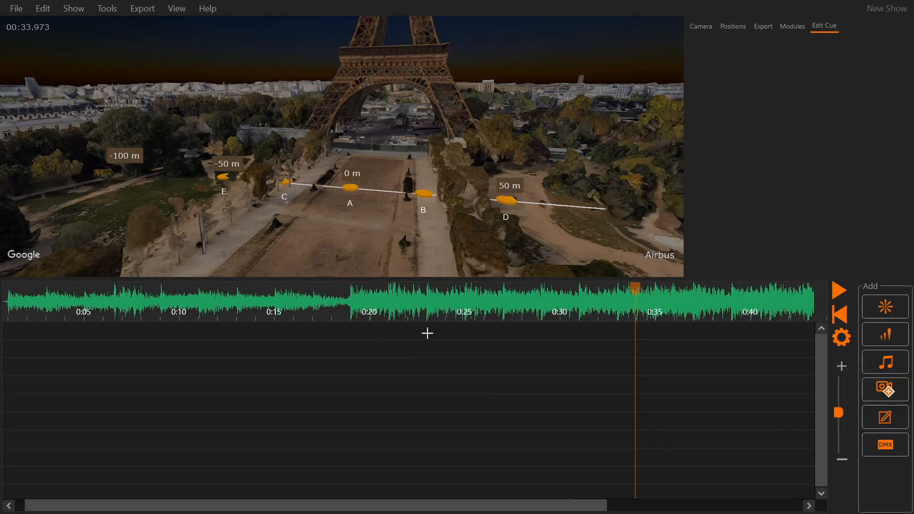
Paste a set of five comet cues tilted at -40° into the timeline at about 0:23
right_click(443, 418)
left_click(472, 428)
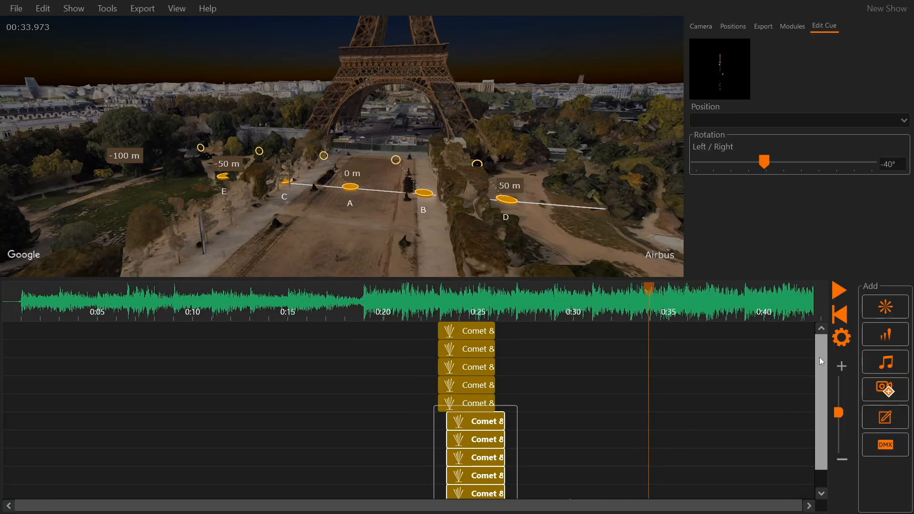
Insert Comet & Mine: Gold w/ Green Tip & Fuchsia Strobe cues at about 0:27 and paste a second set tilted to 40°
double_click(381, 164)
scroll(367, 265, "down", 5)
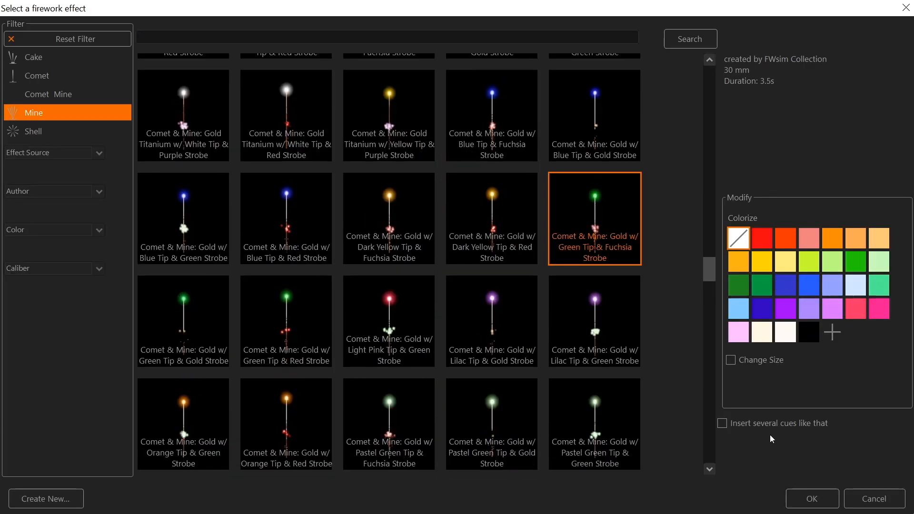
double_click(591, 215)
key("ctrl+v")
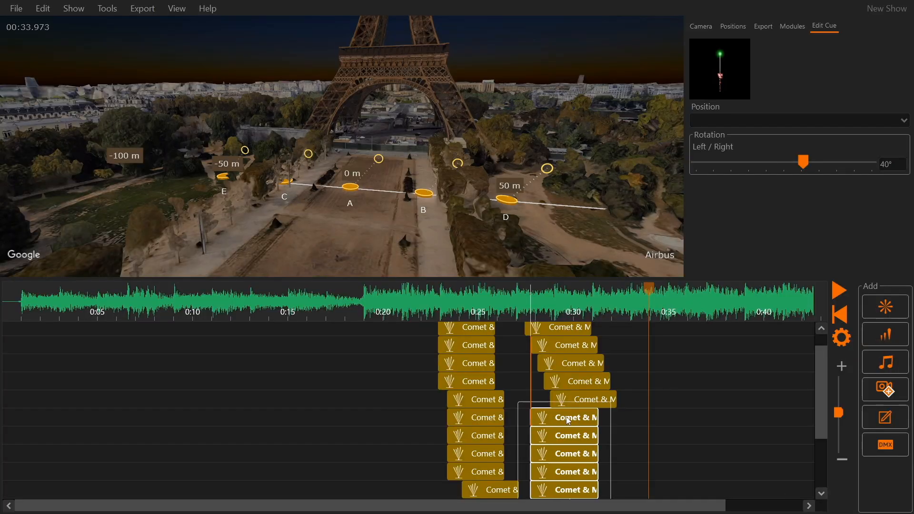
left_click_drag(326, 158, 324, 160)
Select both sets of gold comet cues between about 0:27 and 0:32 together
left_click_drag(665, 496, 539, 294)
right_click(548, 345)
left_click(577, 368)
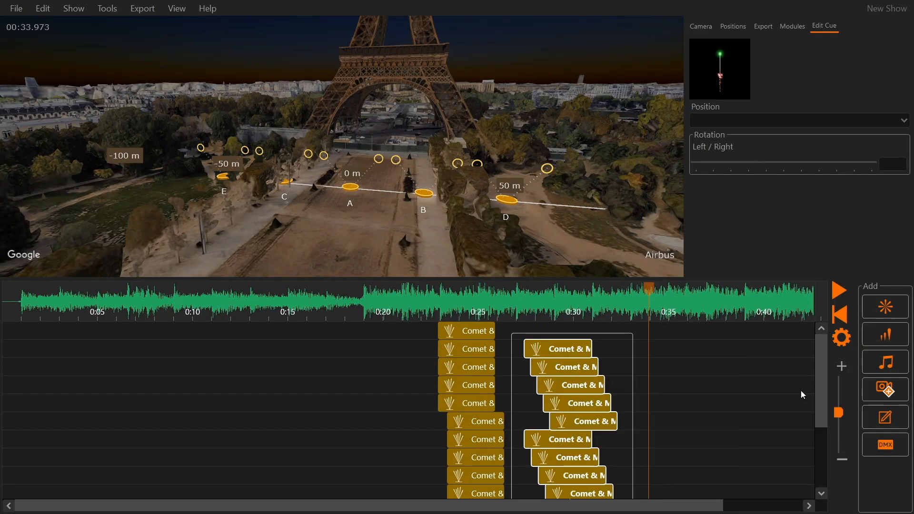
Play the show from about 0:21 to review the two gold comet sets between 0:27 and 0:32
left_click_drag(821, 395, 821, 456)
right_click(531, 436)
left_click(566, 474)
left_click_drag(584, 484, 477, 485)
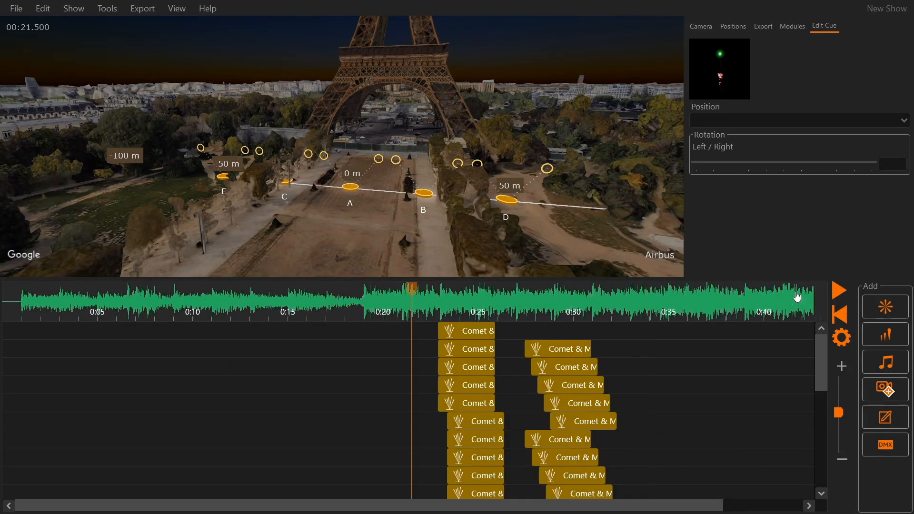
left_click(837, 292)
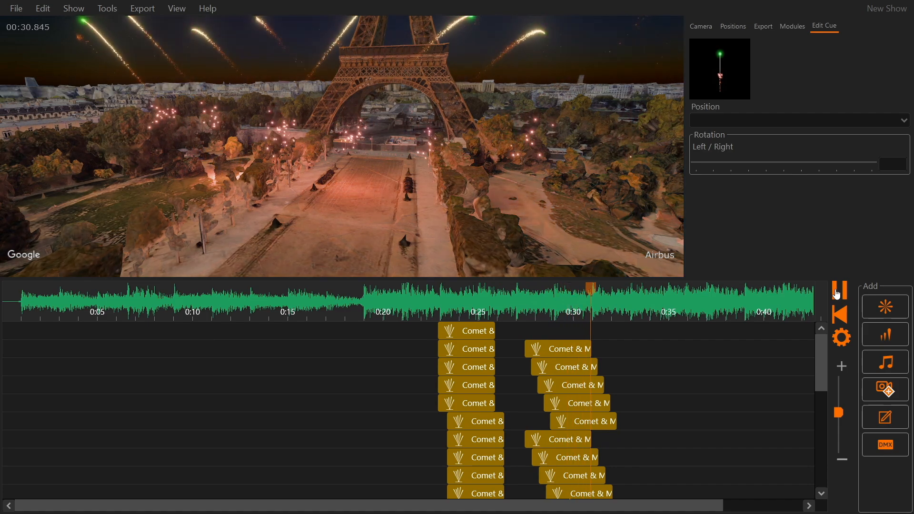
left_click(839, 291)
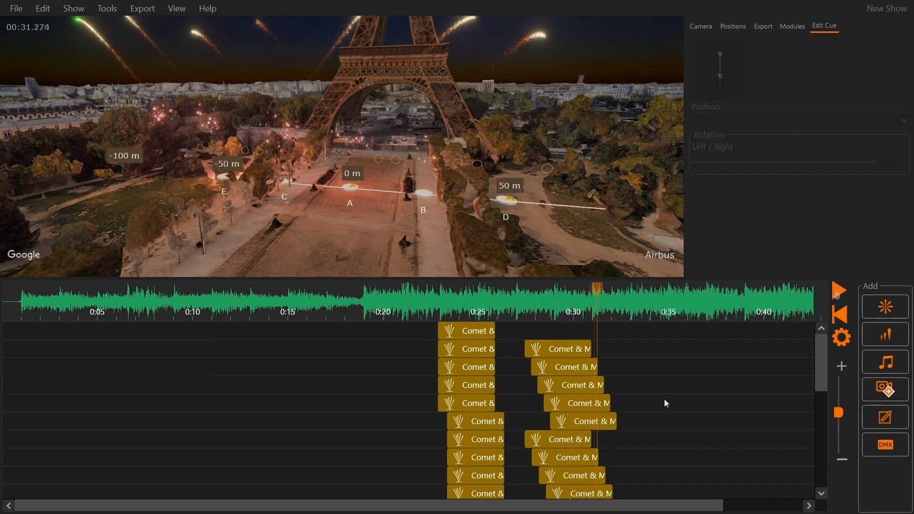
Reassign the first gold comet cue at about 0:27 to position A and return it to position D
left_click(565, 353)
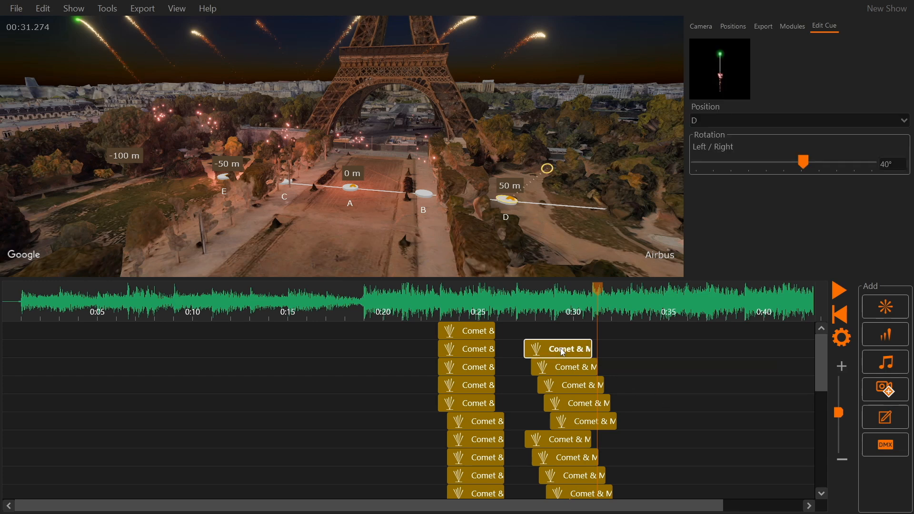
left_click_drag(499, 203, 351, 192)
left_click(737, 125)
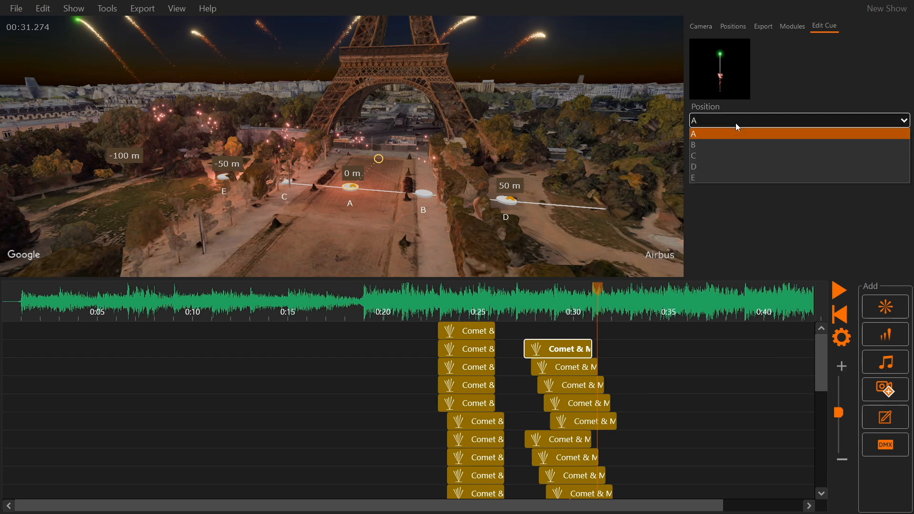
left_click(721, 167)
left_click(682, 384)
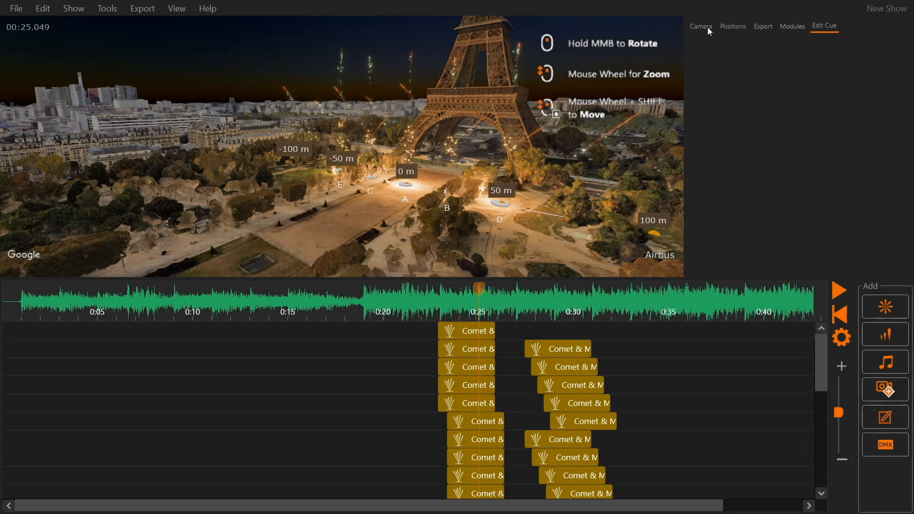
Orbit the static camera to an angle of -23° and a height of 60 m, and set its distance to about 167 m
left_click(708, 31)
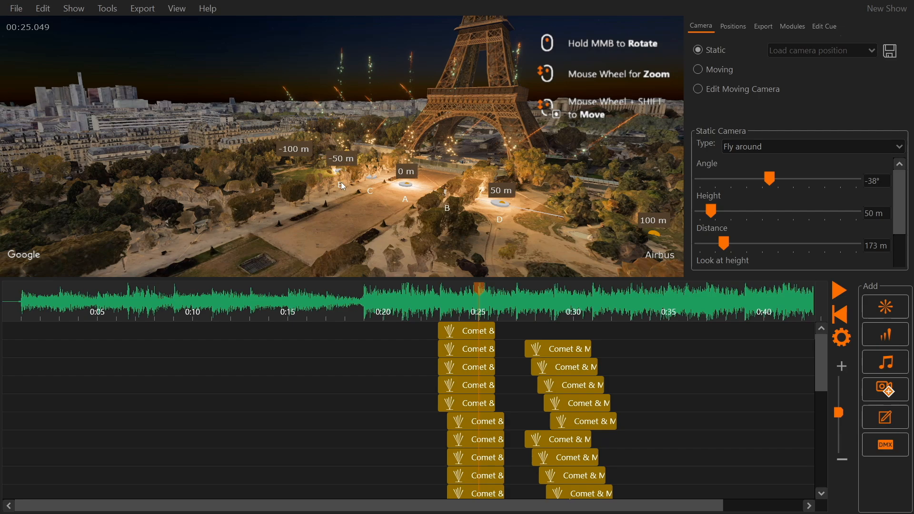
middle_click_drag(341, 182, 397, 199)
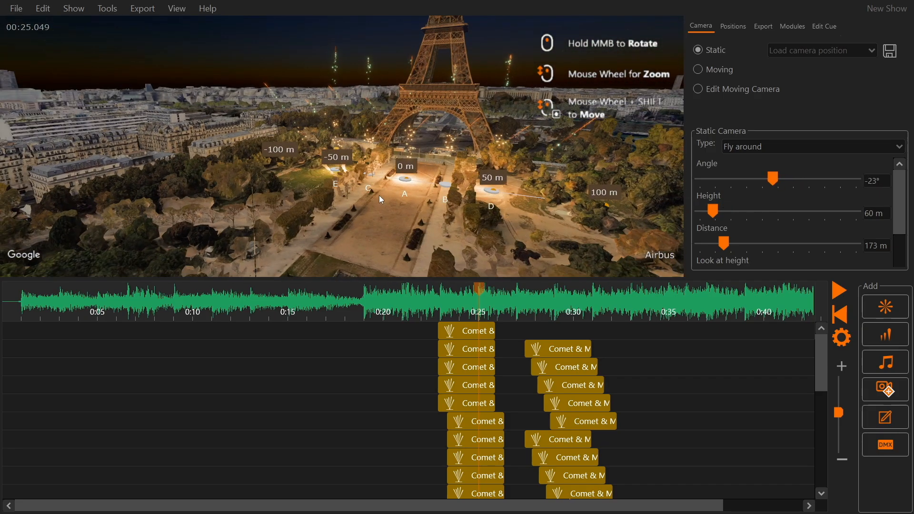
scroll(400, 175, "down", 5)
scroll(401, 176, "down", 5)
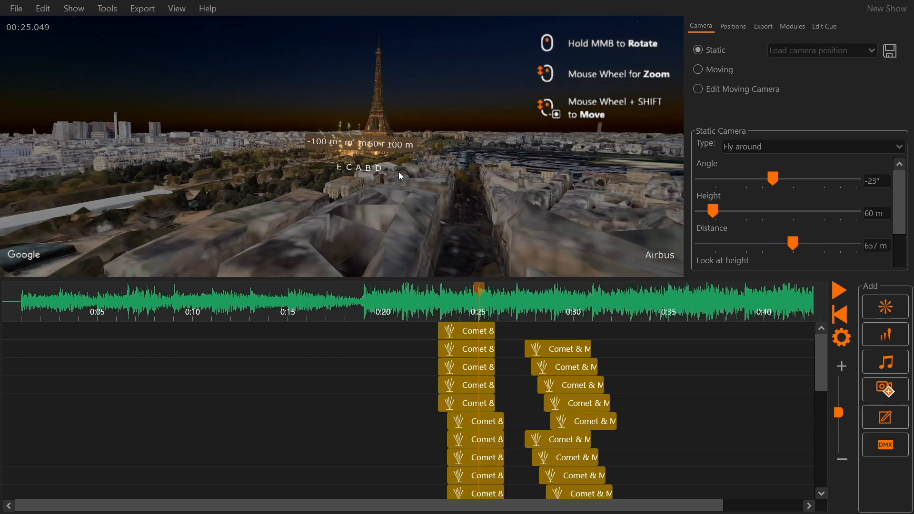
scroll(400, 176, "up", 10)
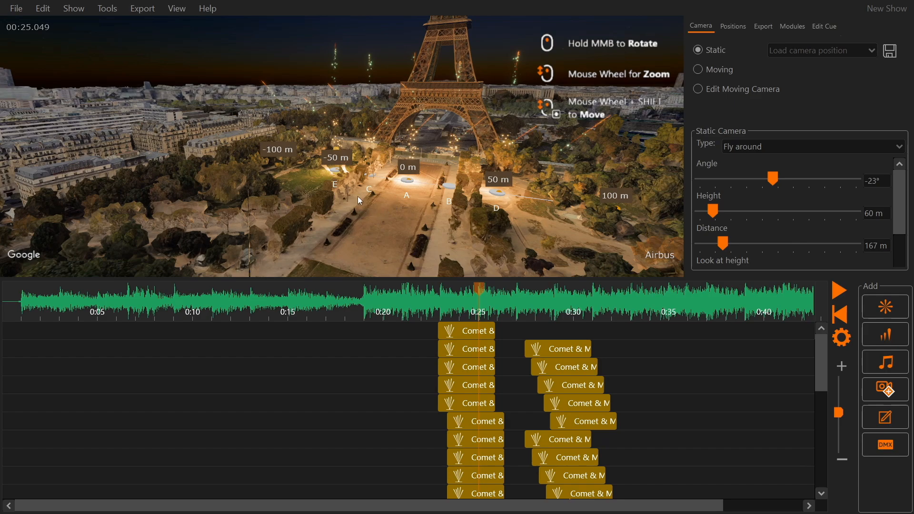
Orbit the static camera to an angle of about -24° and a height of about 93 m, and reset its center of rotation
middle_click_drag(357, 197, 462, 269)
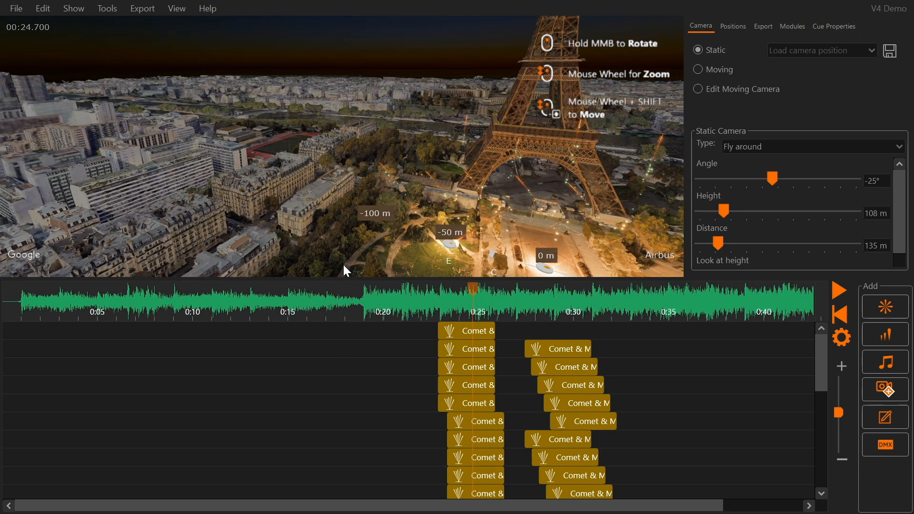
mouse_move(339, 136)
middle_mouse_down()
mouse_move(541, 136)
mouse_move(638, 149)
mouse_move(345, 121)
middle_mouse_up()
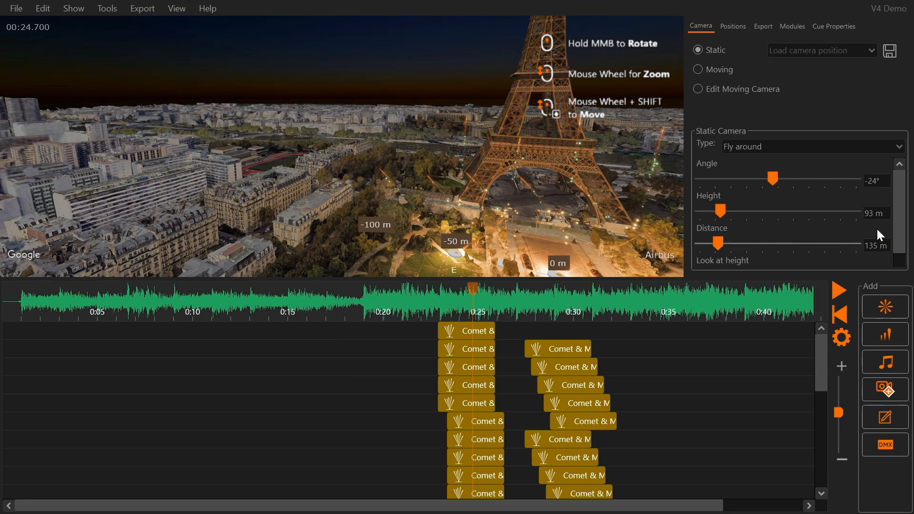
left_click_drag(901, 190, 896, 235)
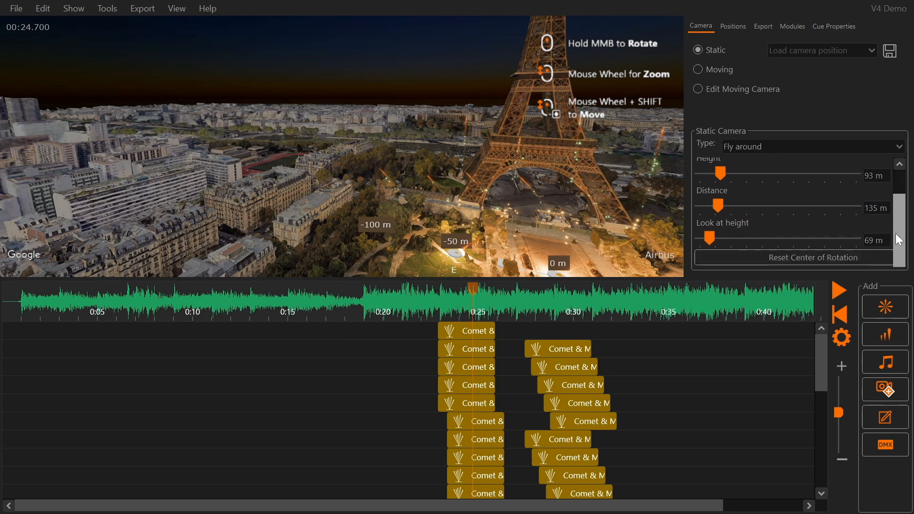
left_click(801, 256)
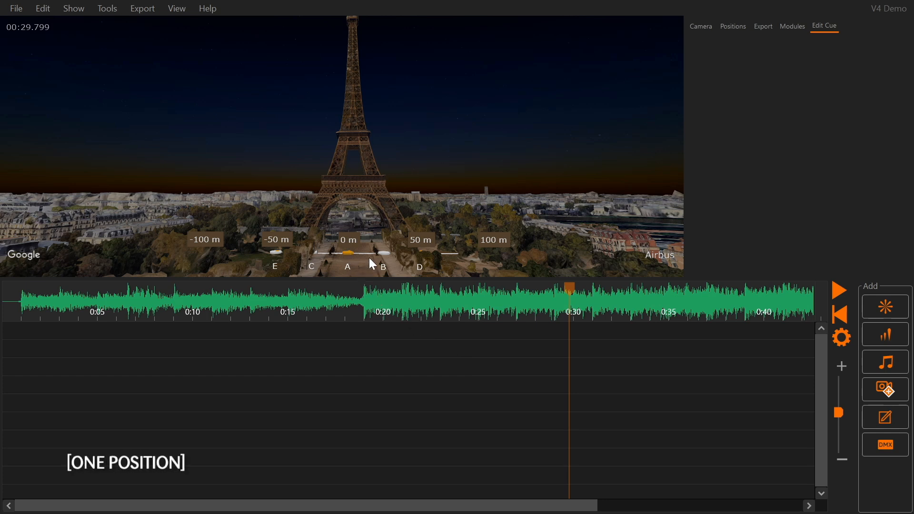
Insert a Dahlia: Red w/ White Strobe Pil sequence at position A at about 0:27 with 3 shots, a 0.000s interval and -20° start rotation
left_click(895, 339)
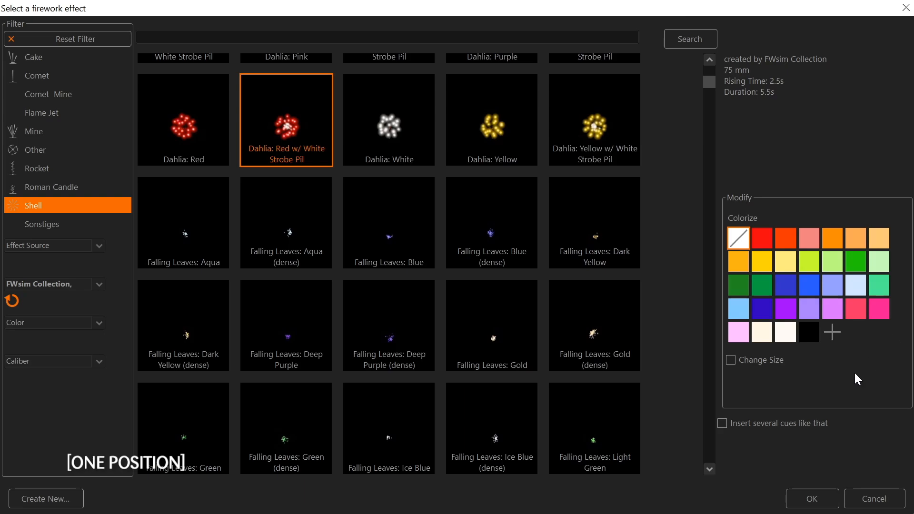
left_click(813, 499)
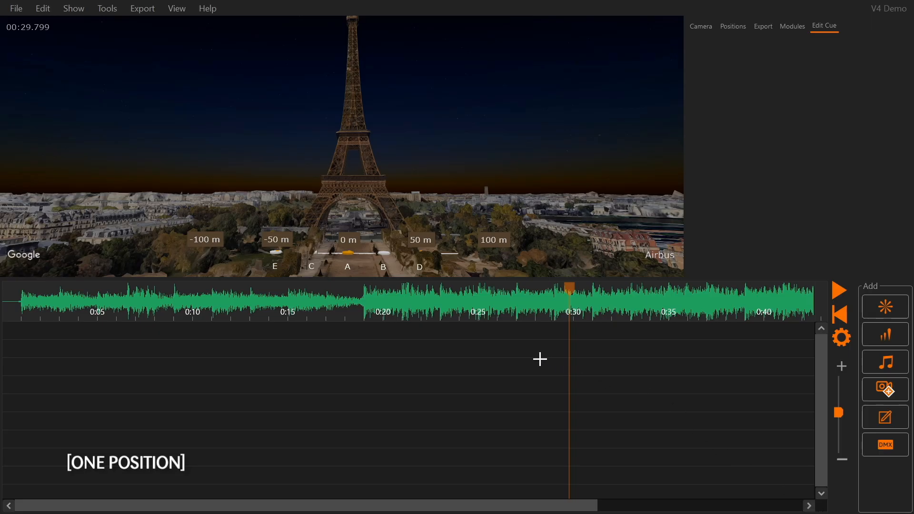
left_click(513, 349)
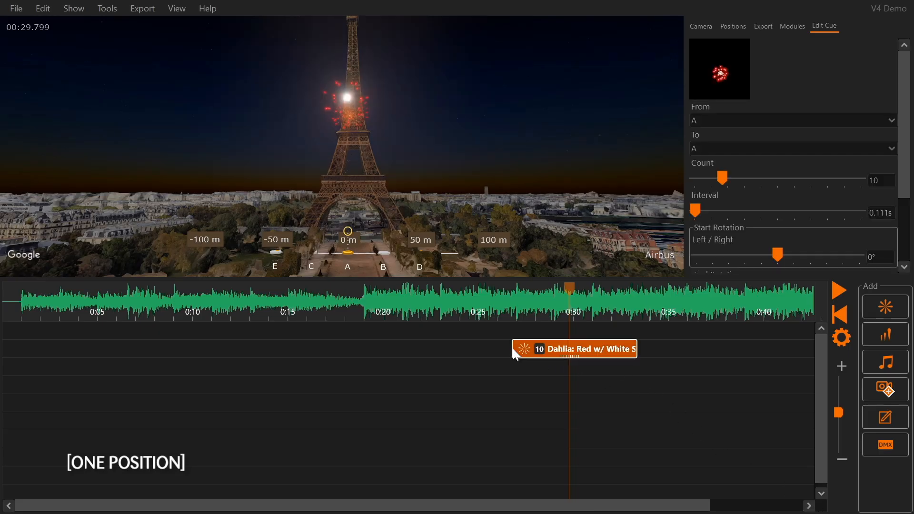
mouse_move(349, 233)
left_mouse_down()
mouse_move(341, 232)
mouse_move(356, 233)
left_mouse_up()
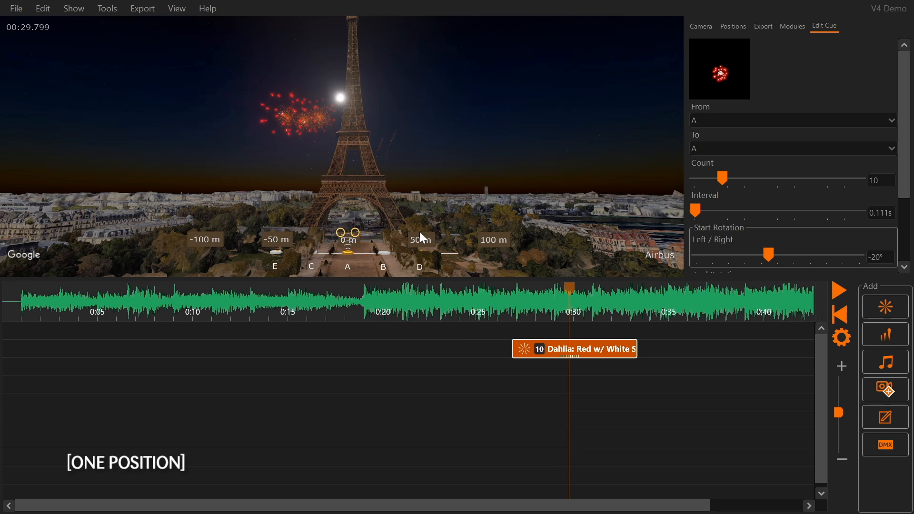
left_click_drag(722, 178, 701, 176)
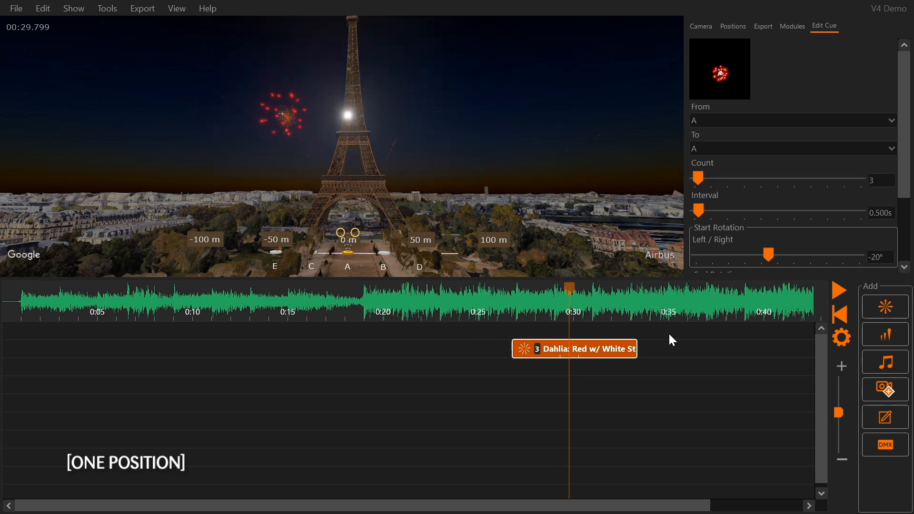
mouse_move(633, 349)
left_mouse_down()
mouse_move(731, 348)
mouse_move(618, 348)
left_mouse_up()
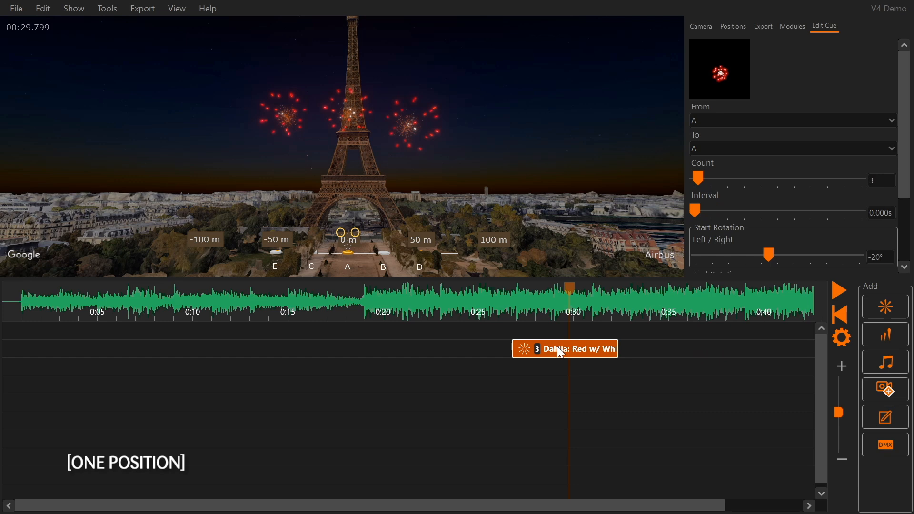
Play the show from about 0:26 to review the fanned red dahlia sequence
left_click(512, 320)
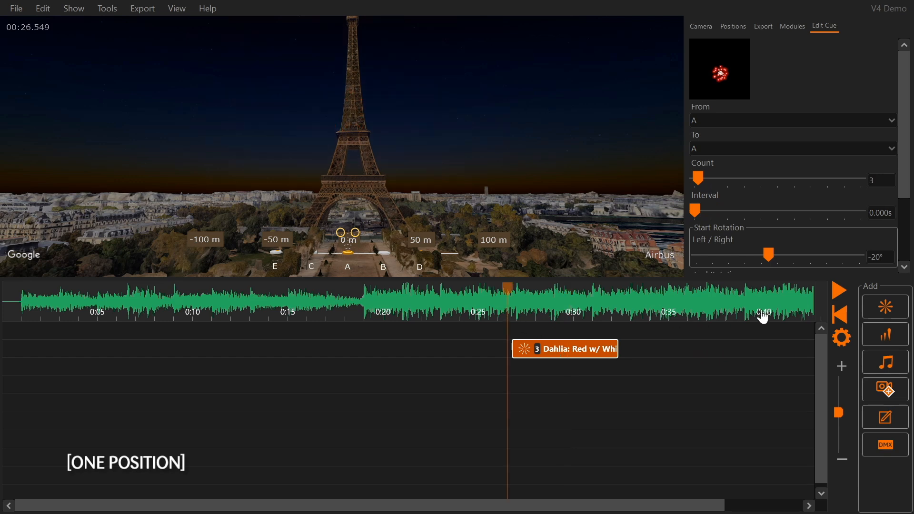
left_click(841, 292)
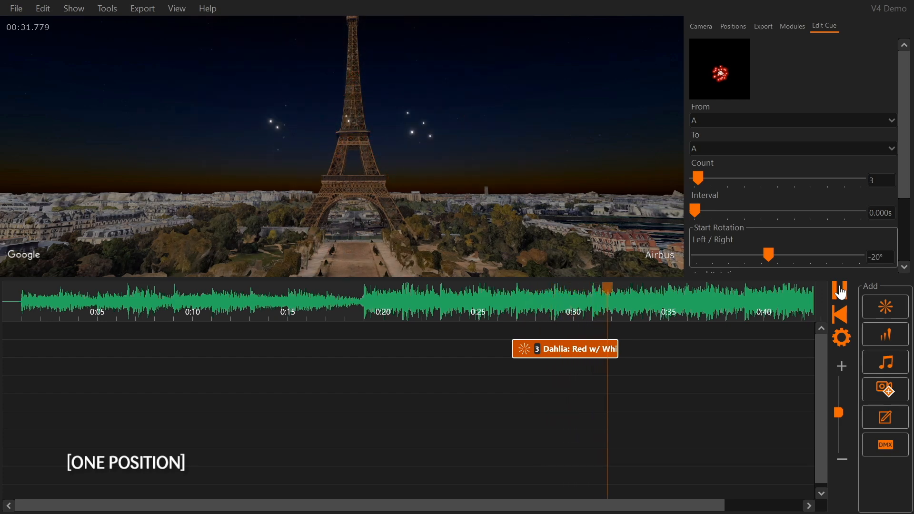
left_click(841, 292)
left_click(641, 385)
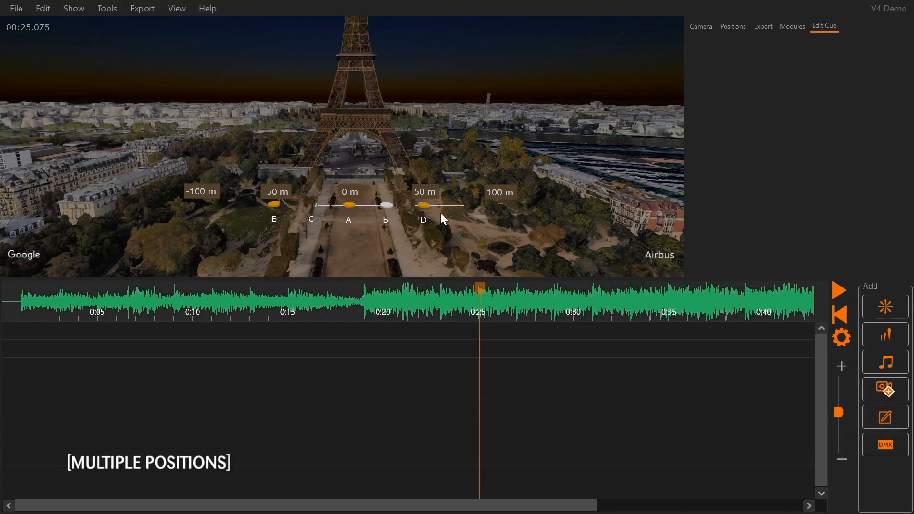
Insert a Comet & Mine: Gold Titanium w/ Green Tip & White Strobe sequence across E, A and D with a 0.762s interval, and play it
left_click(884, 334)
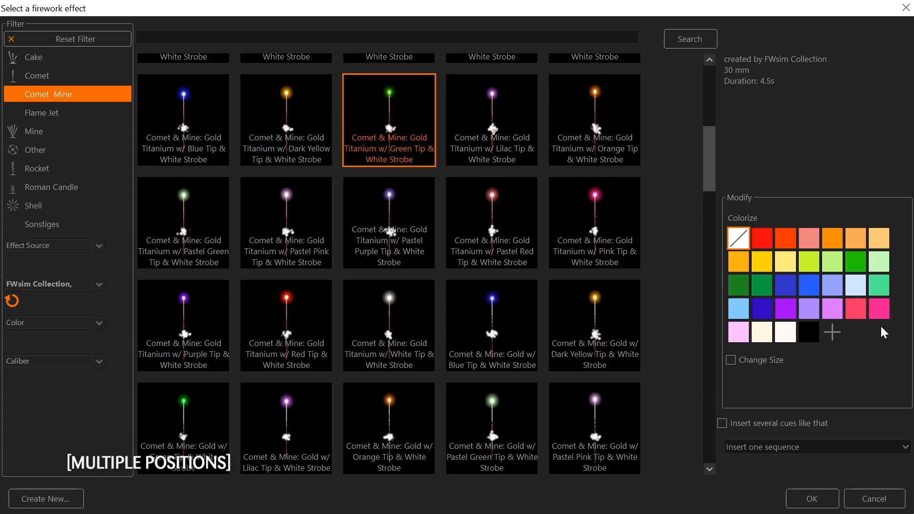
left_click(815, 498)
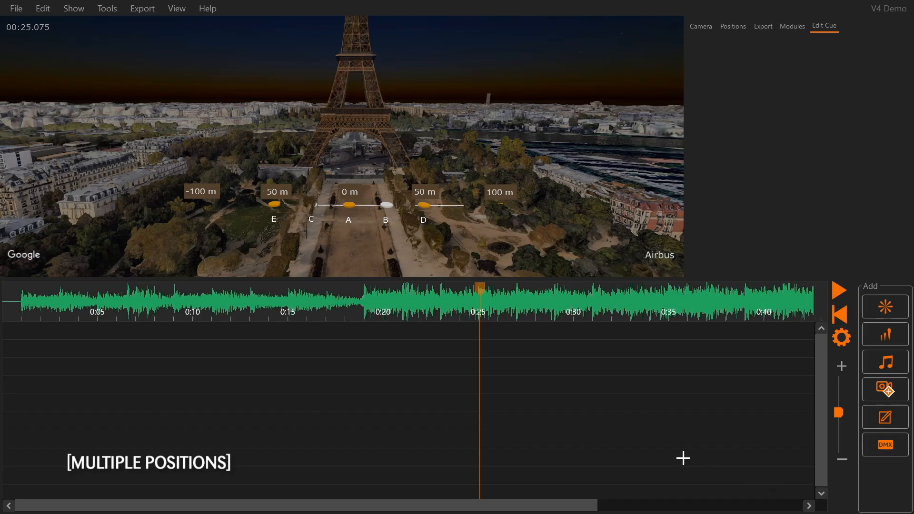
left_click(445, 348)
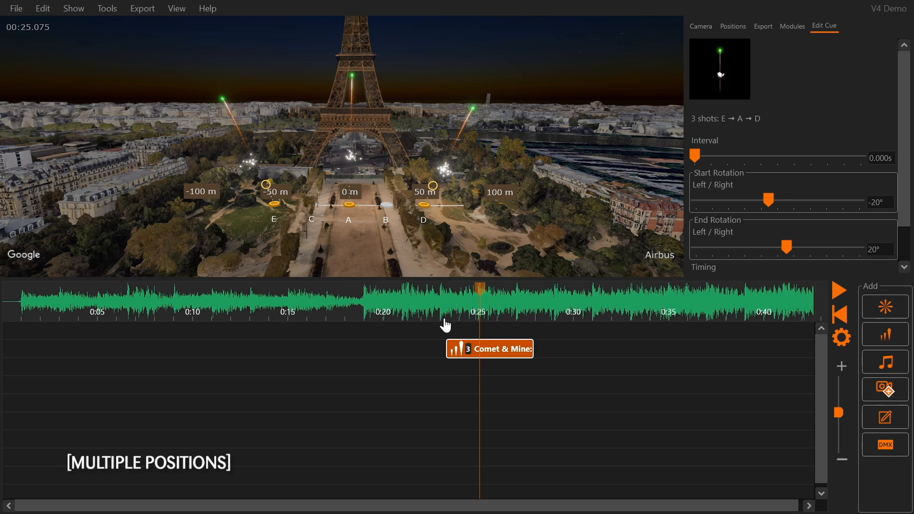
left_click_drag(533, 349, 557, 350)
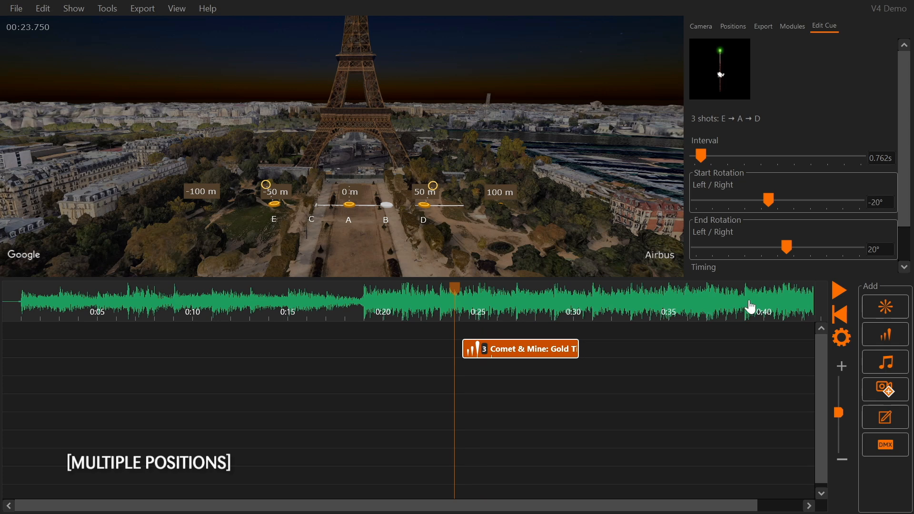
left_click(840, 295)
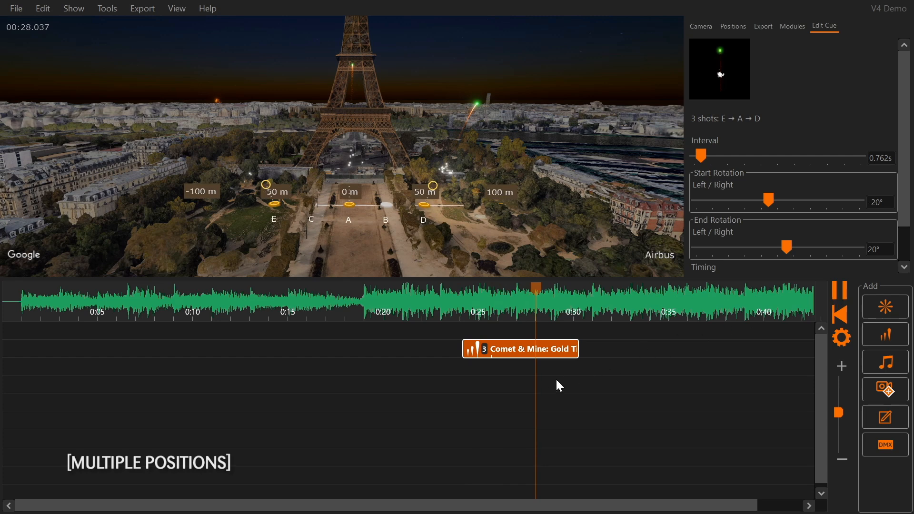
left_click(493, 396)
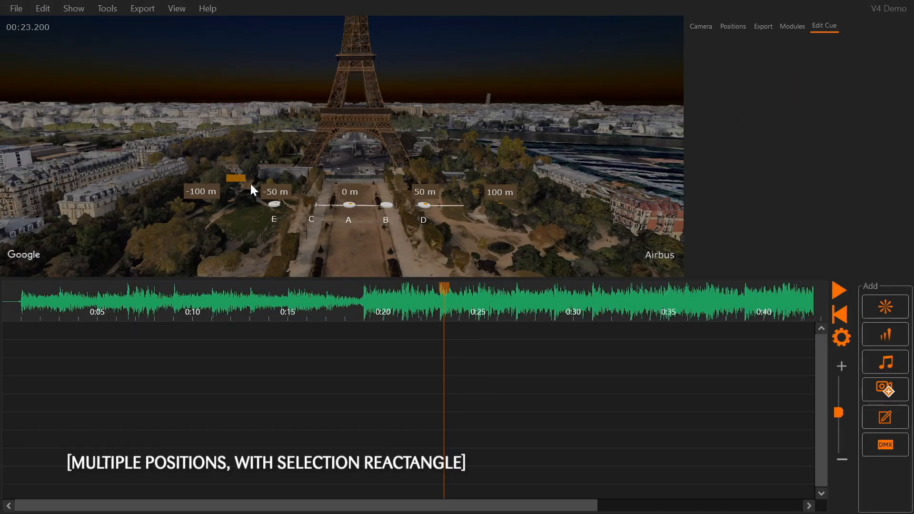
Select all positions from E to D with a selection rectangle and insert a five-shot Comet & Mine: Gold Titanium sequence at about 0:23
left_click_drag(251, 185, 484, 236)
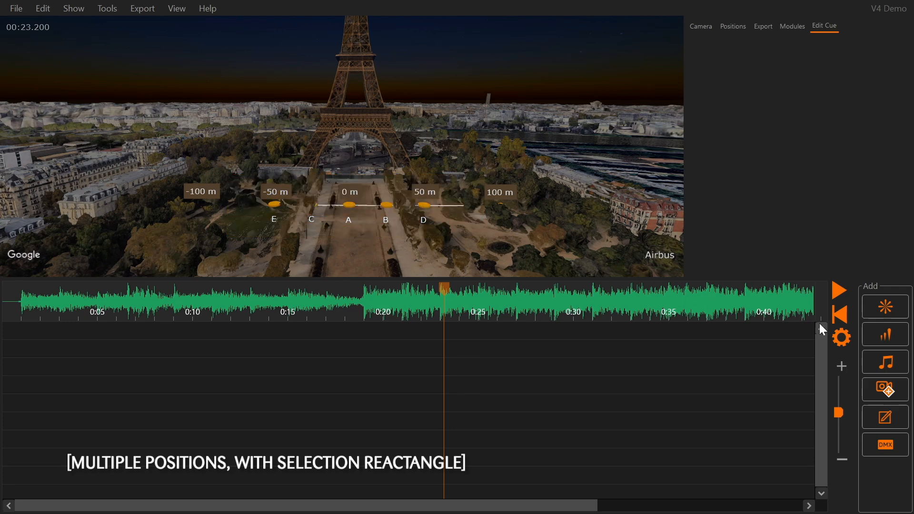
left_click(879, 331)
left_click(811, 500)
left_click(516, 392)
Select the positions in reverse from D to E and insert a second Comet & Mine: Gold Titanium sequence at about 0:25 with a 0.381s interval
left_click(480, 227)
left_click_drag(482, 230, 201, 187)
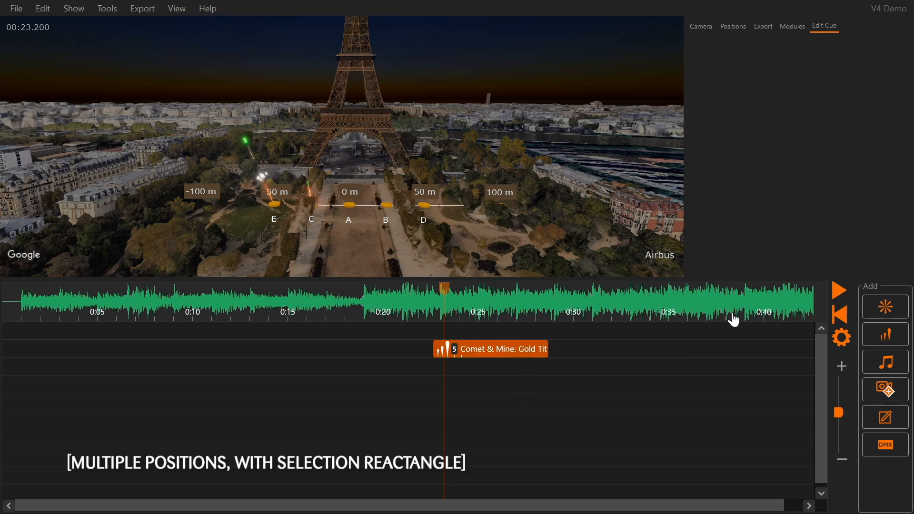
left_click(887, 338)
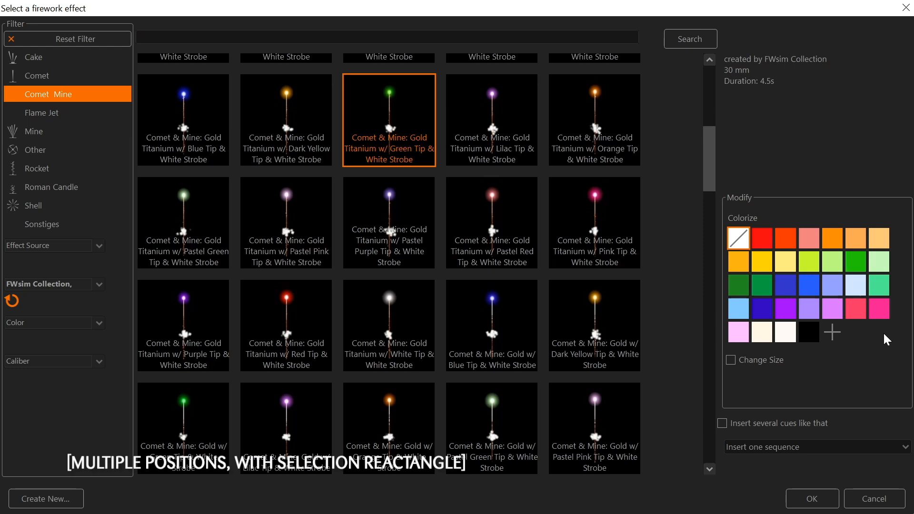
left_click(812, 499)
left_click_drag(509, 368, 496, 367)
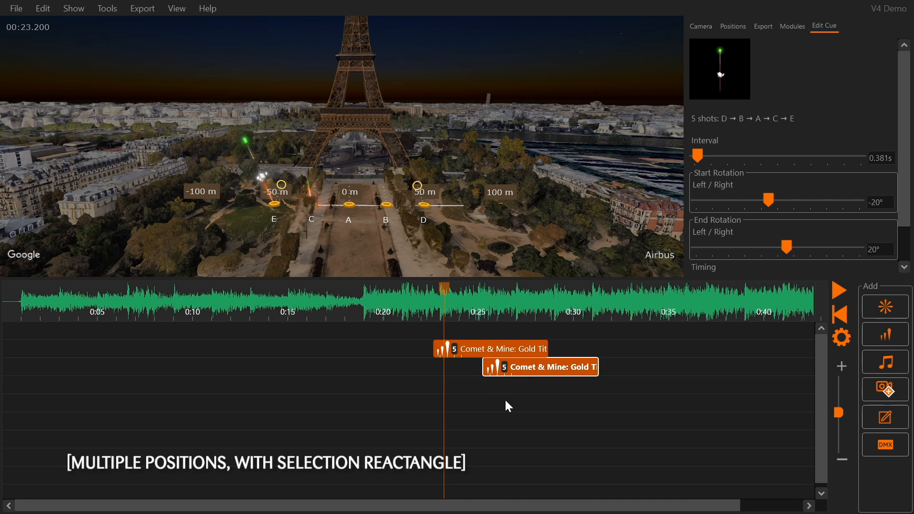
Play the show from about 0:22 to review the two opposing five-position comet sequences
left_click(505, 401)
left_click(427, 316)
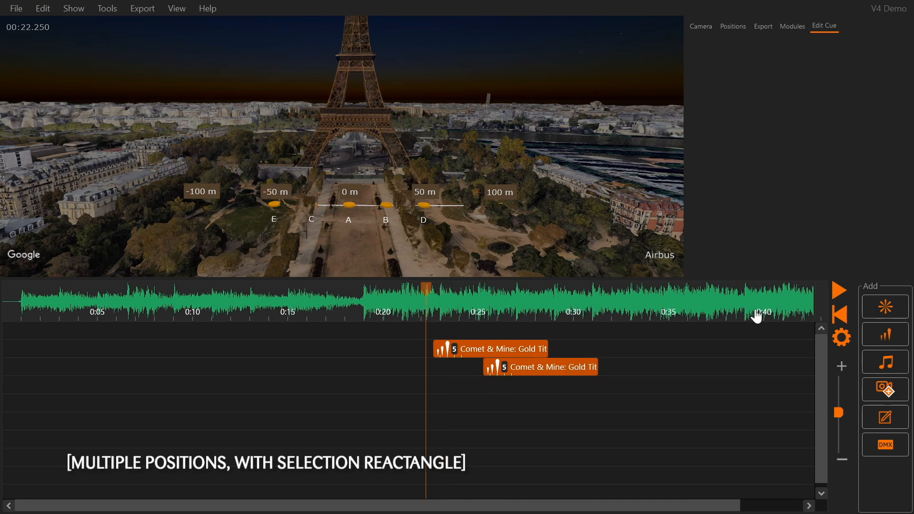
left_click(841, 291)
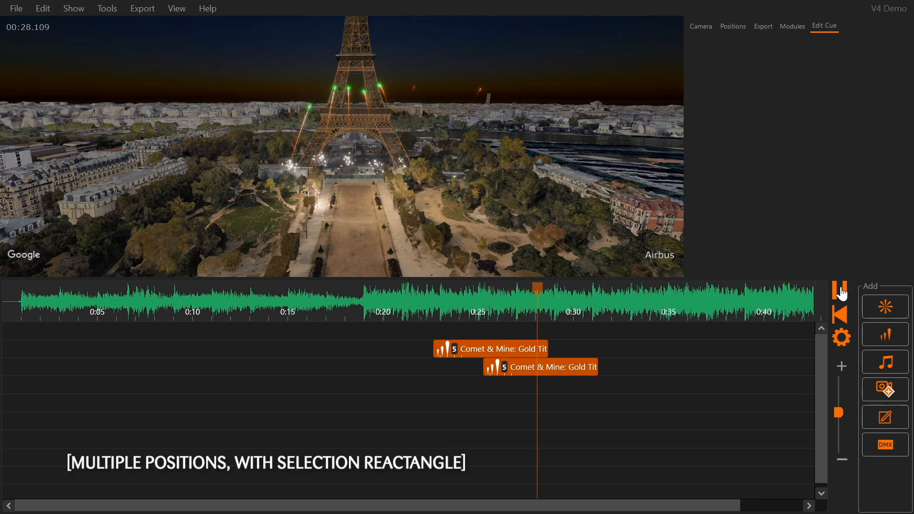
Stop playback and reverse the stepper of the first five-shot comet sequence at about 0:23
left_click(840, 291)
left_click(519, 355)
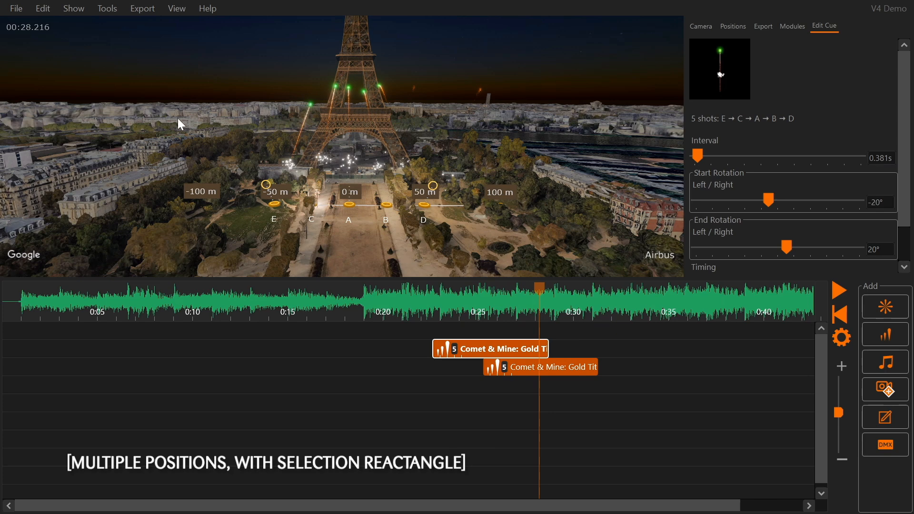
left_click(43, 9)
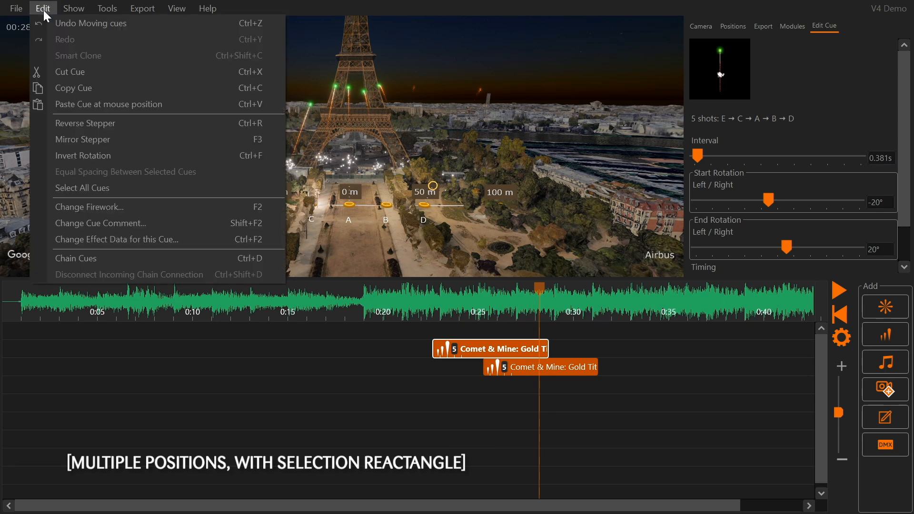
left_click(92, 123)
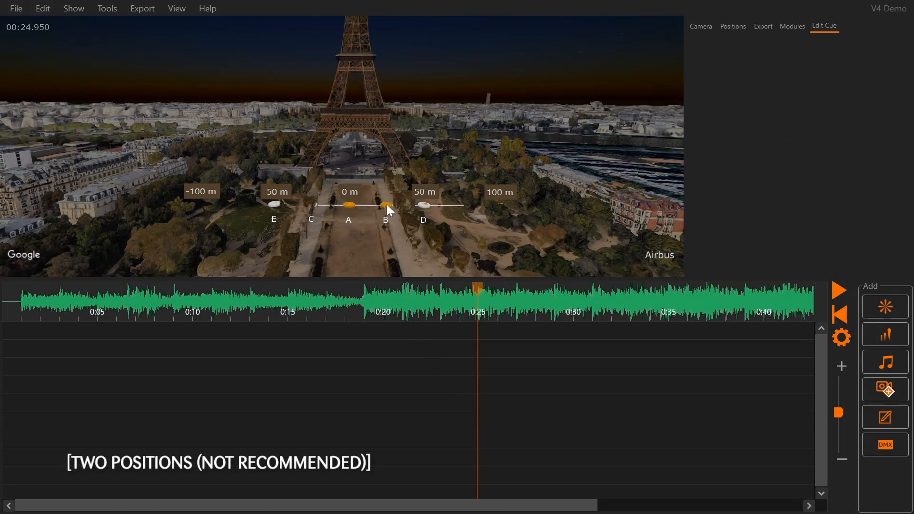
Insert a five-shot Comet & Mine: Gold Titanium w/ Green Tip & White Strobe sequence from A to B at 0:25 with a 0.125s interval, and play it
left_click(873, 335)
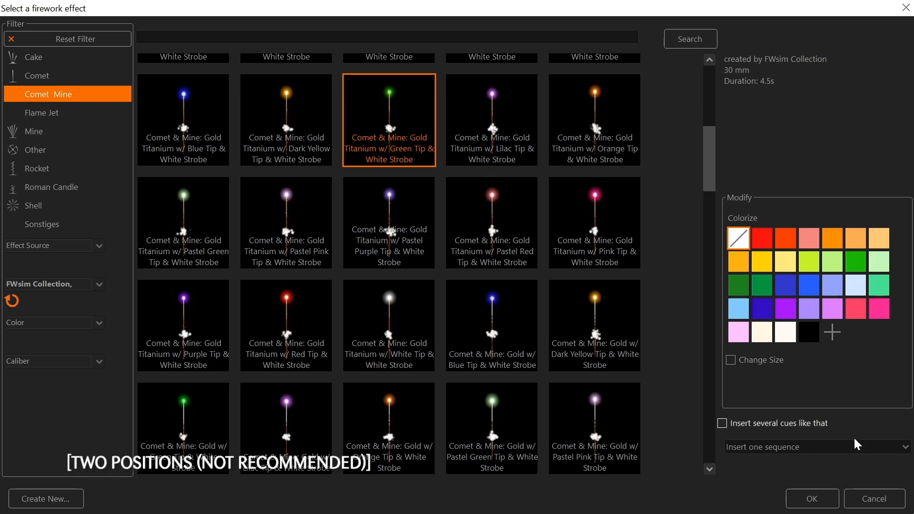
left_click(811, 499)
left_click(477, 349)
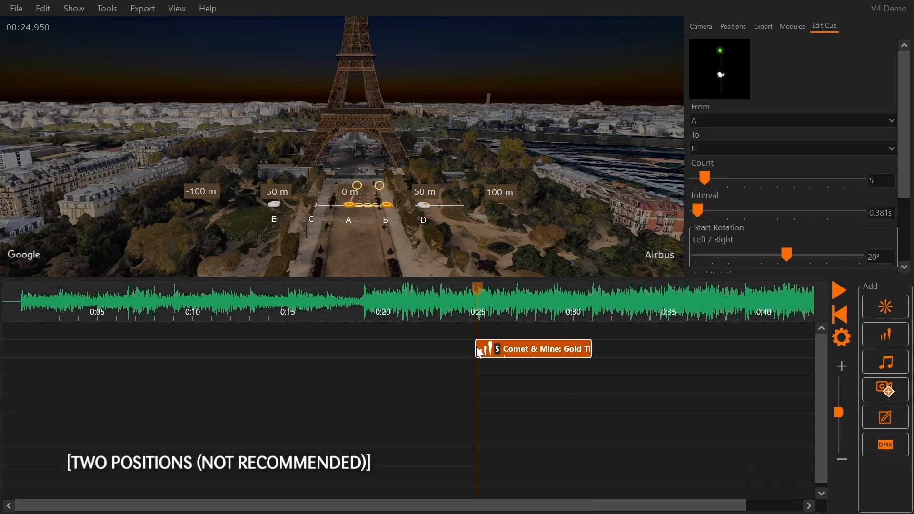
left_click_drag(587, 349, 566, 349)
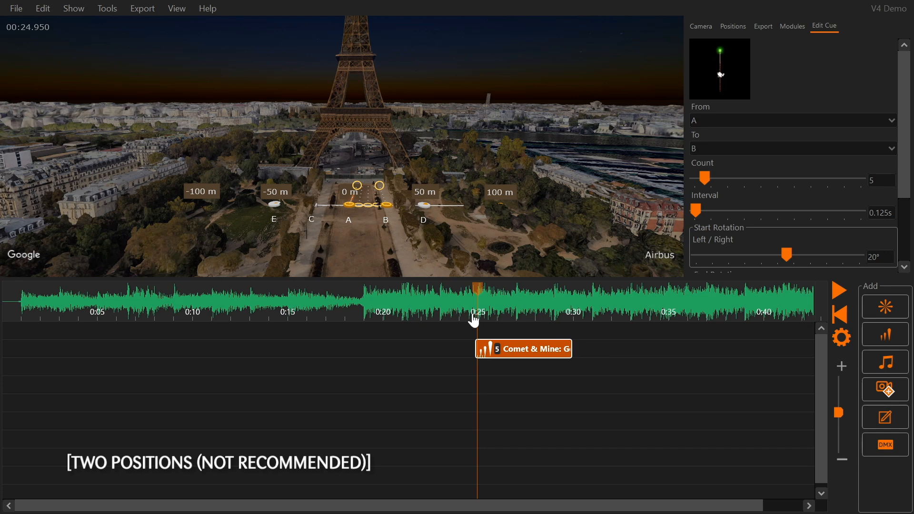
left_click(839, 294)
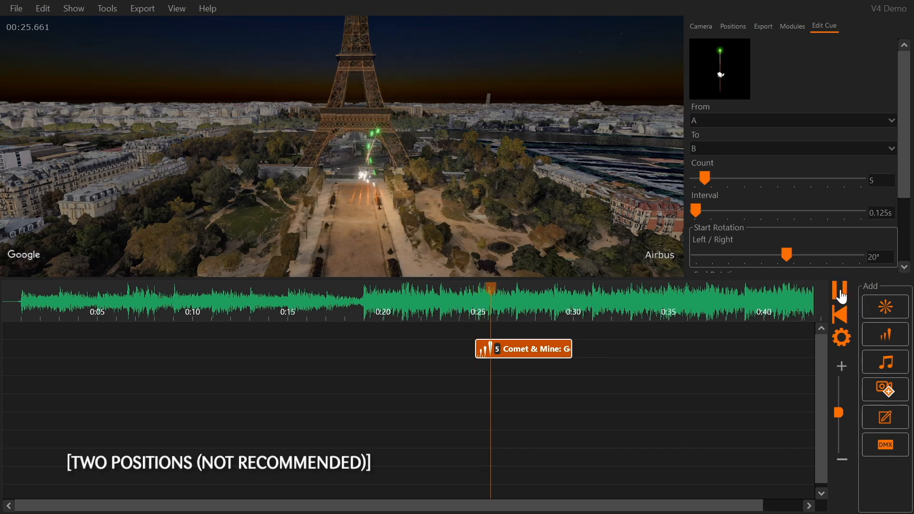
left_click(841, 294)
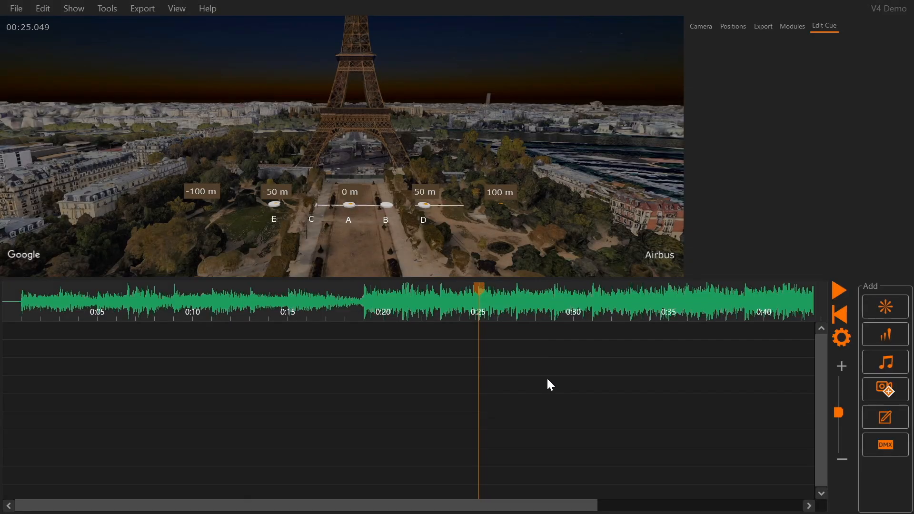
Insert one Comet & Mine: Gold Titanium w/ Pastel Red Tip & White Strobe sequence per position from E to D at 0:25, and play them
left_click_drag(243, 178, 485, 234)
left_click(886, 335)
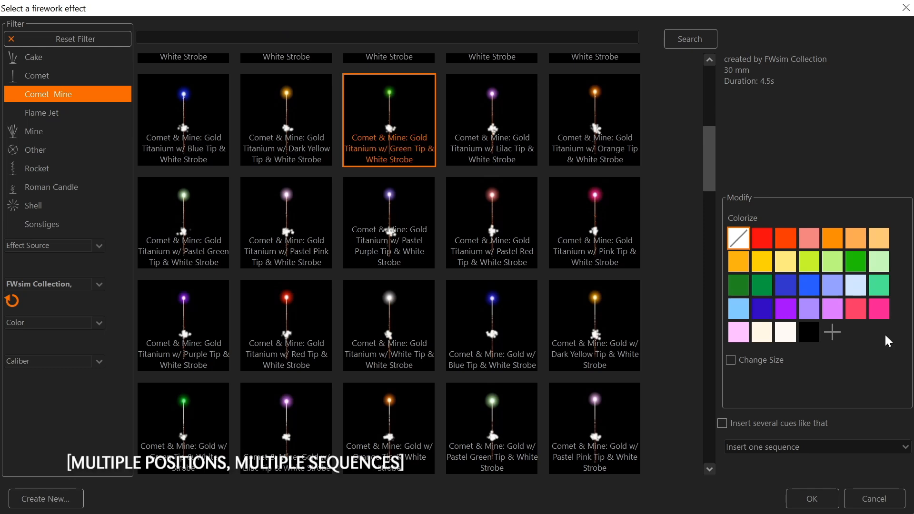
left_click(481, 252)
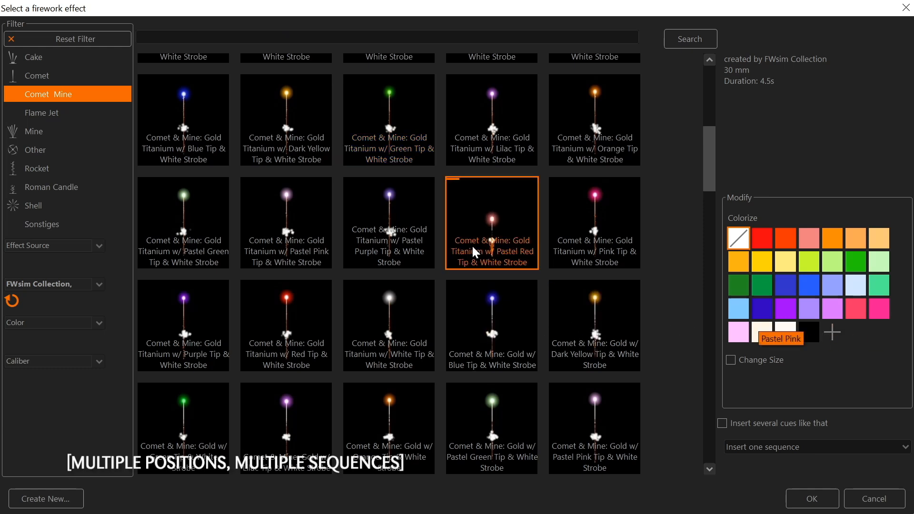
left_click(763, 450)
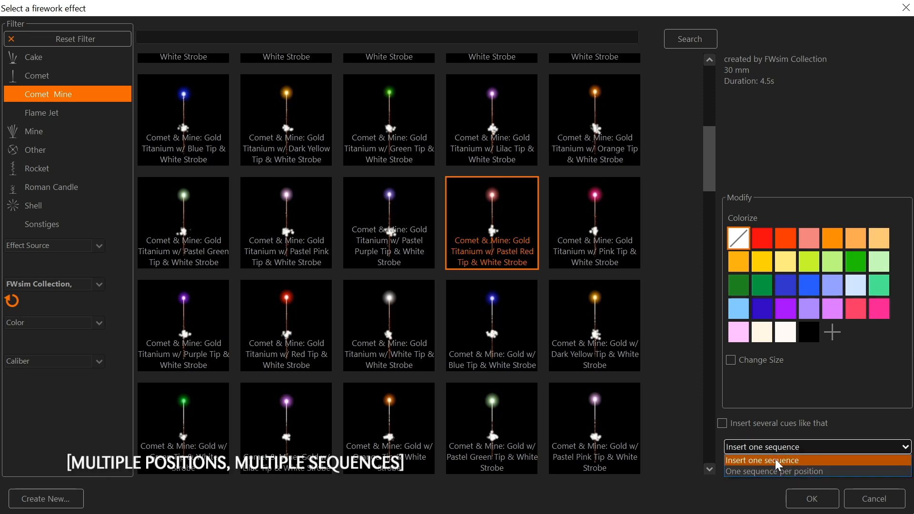
left_click(778, 471)
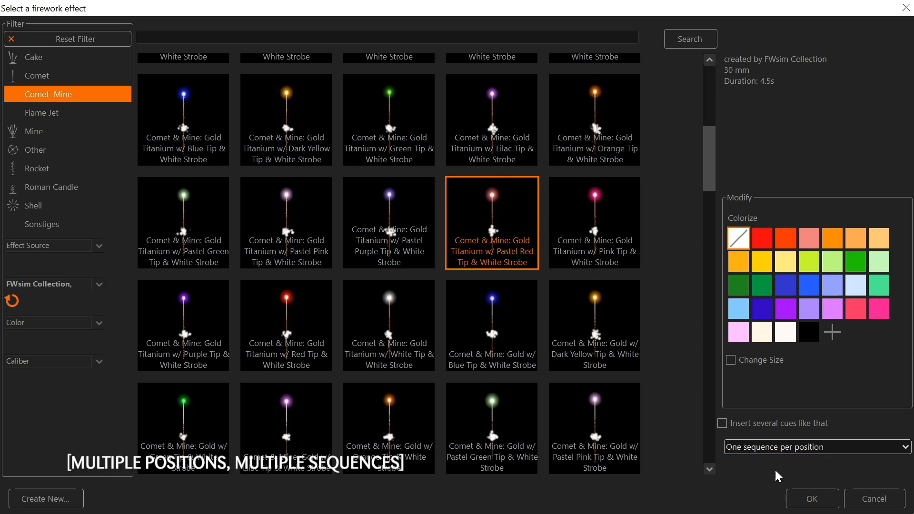
left_click(810, 498)
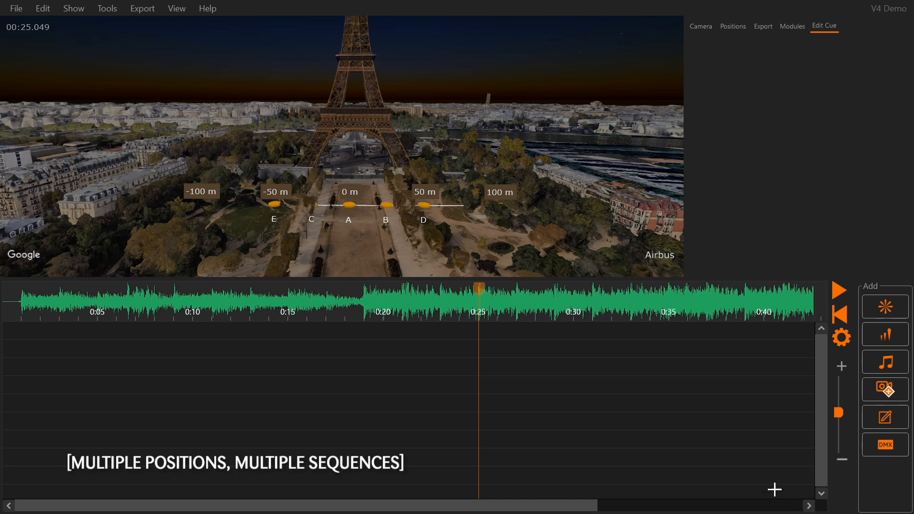
left_click(479, 350)
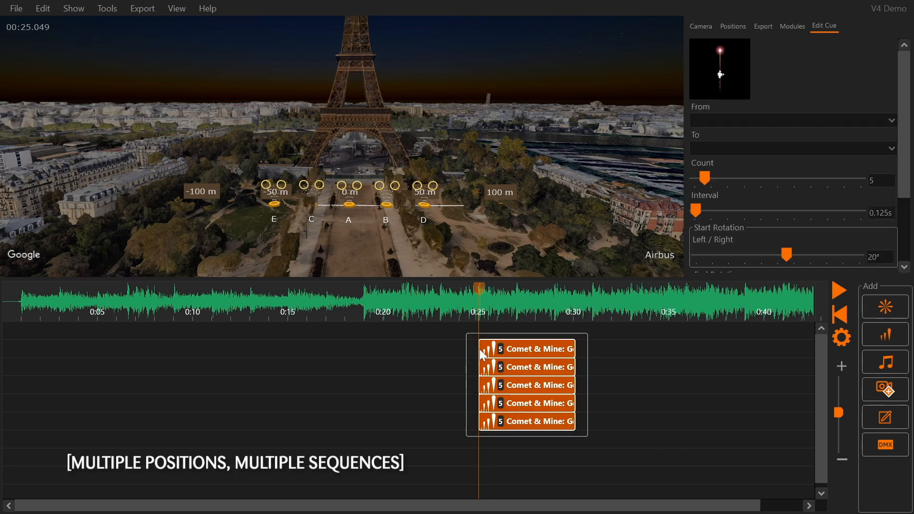
left_click(467, 317)
left_click(838, 291)
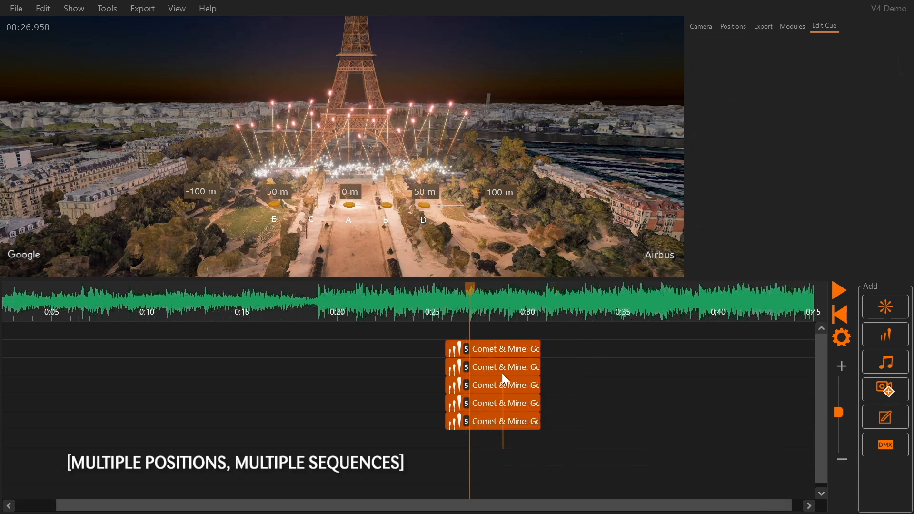
Set all five selected sequences to a count of 9 with a 0.630s interval and scrub through them to about 0:29
left_click(506, 346)
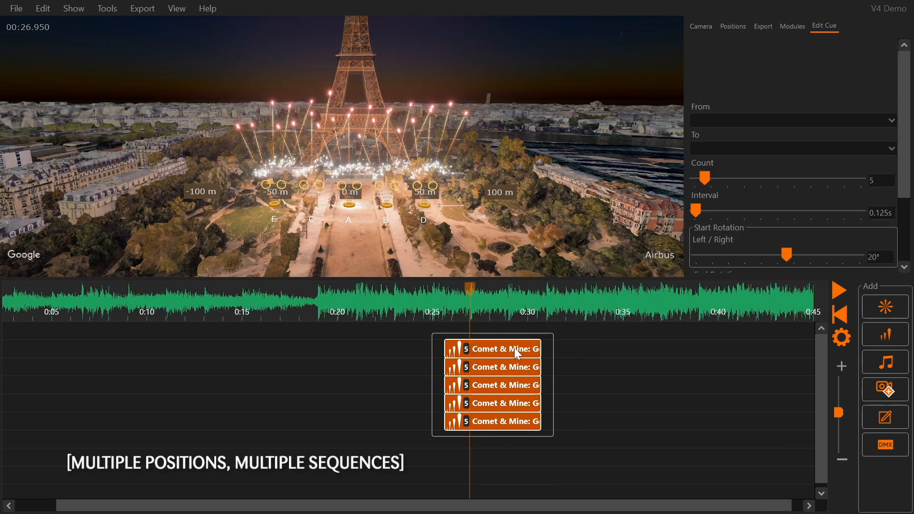
left_click_drag(700, 212, 719, 177)
left_click_drag(462, 322, 513, 319)
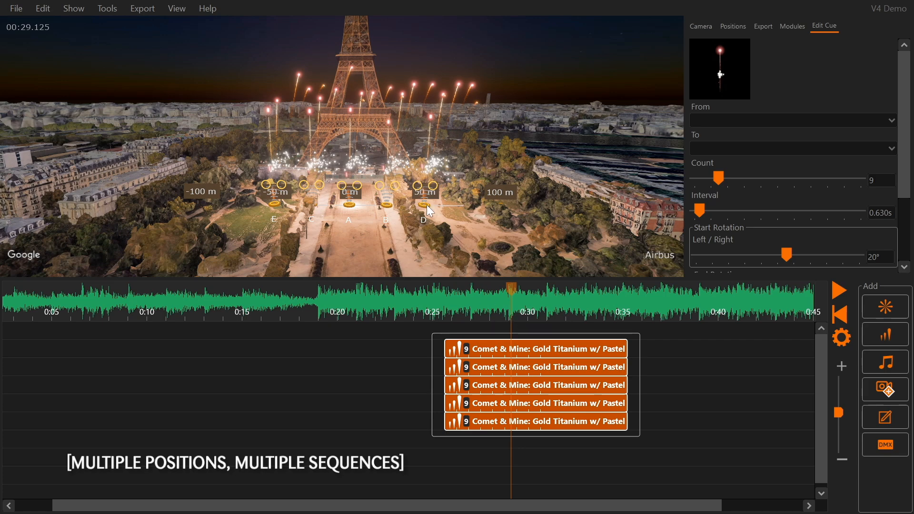
Widen the firing angles of all five sequences, with a start rotation of 55°, and play them from about 0:25
mouse_move(415, 187)
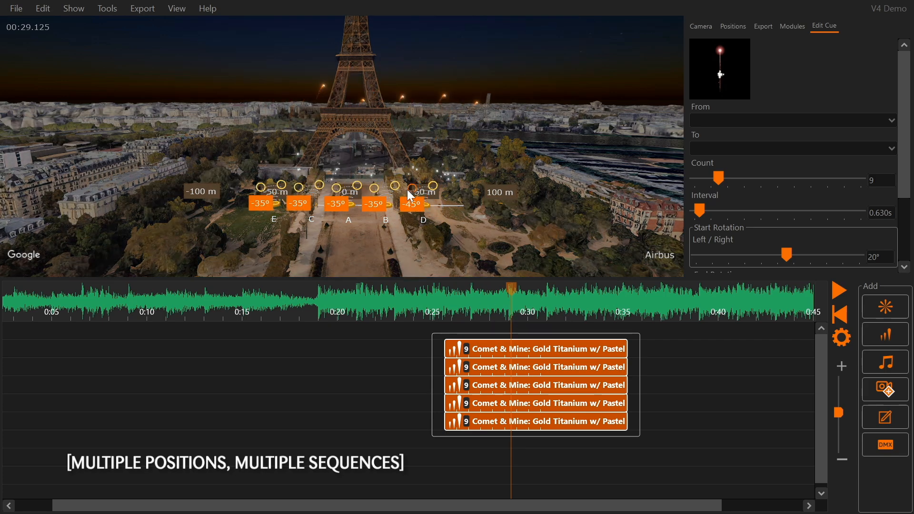
left_click_drag(433, 185, 444, 193)
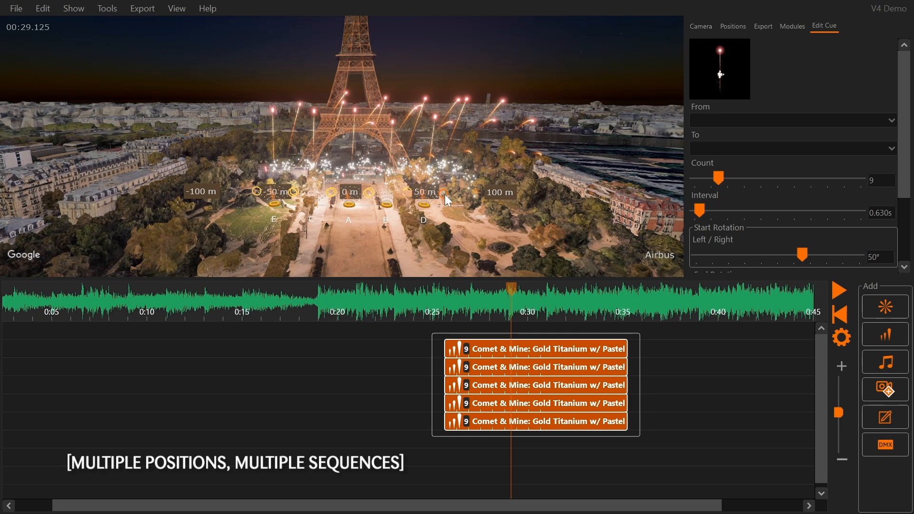
left_click(438, 323)
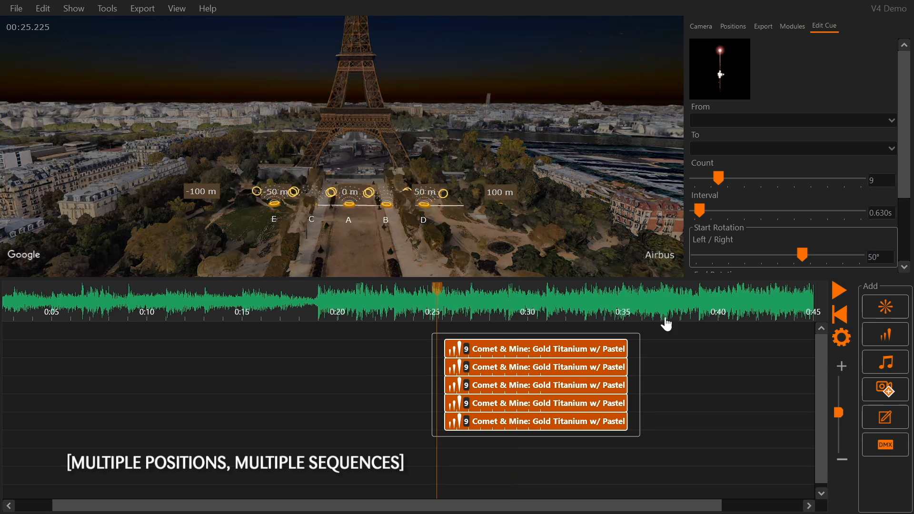
left_click(839, 291)
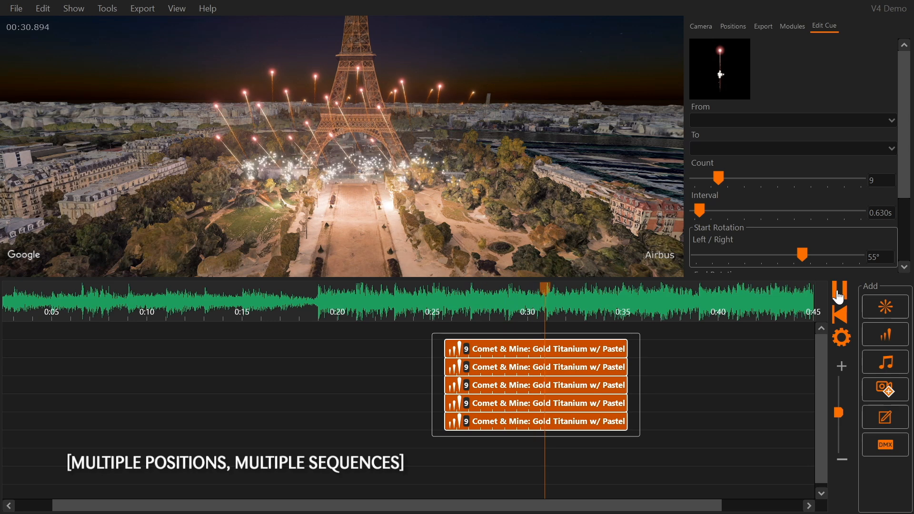
left_click(840, 297)
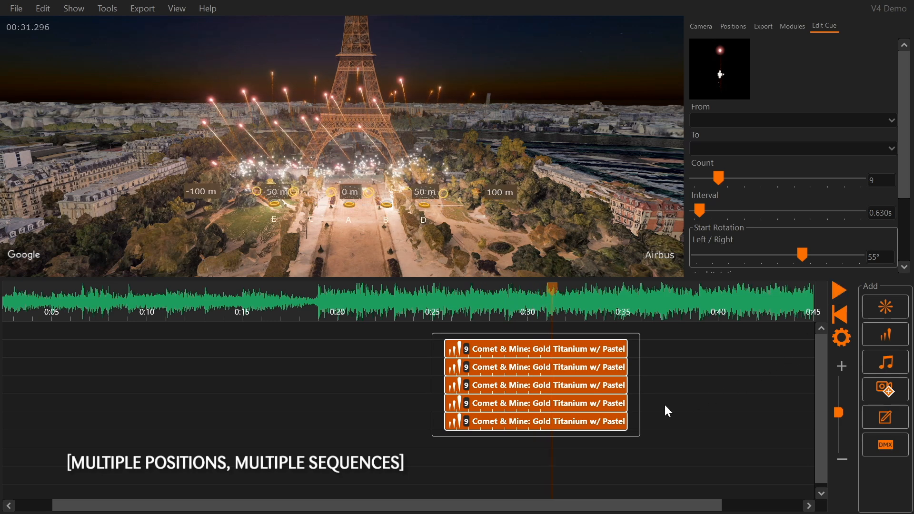
Set the sequences' interval to 0.058s, stagger the five cues one after another up to about 0:32, and play them
left_click_drag(700, 211, 695, 213)
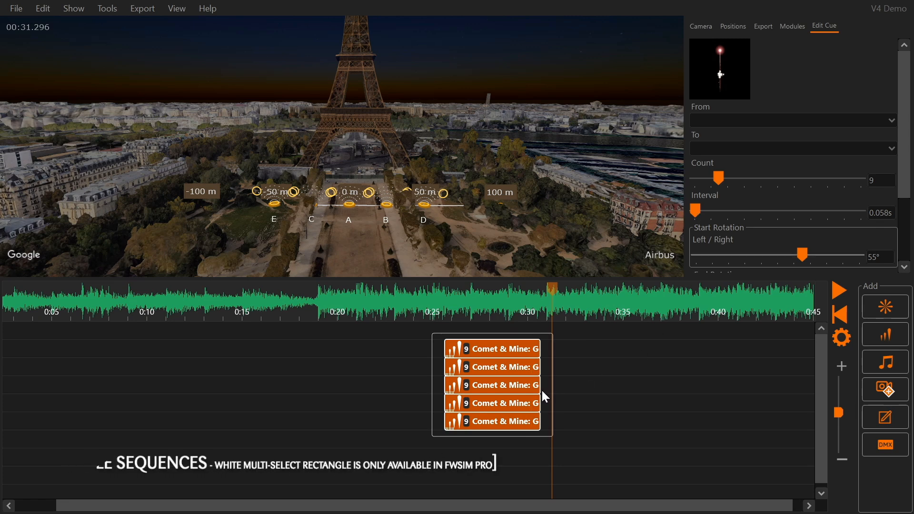
left_click_drag(549, 382, 671, 381)
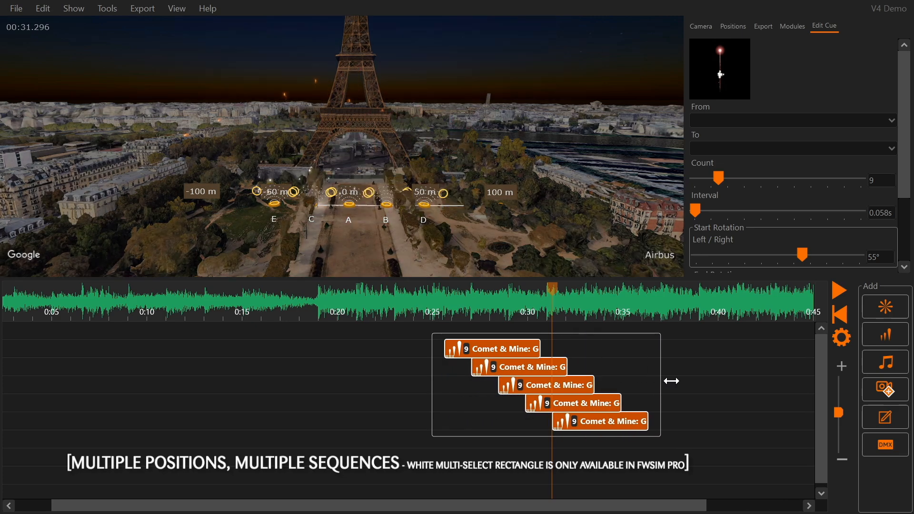
left_click(436, 318)
left_click(842, 294)
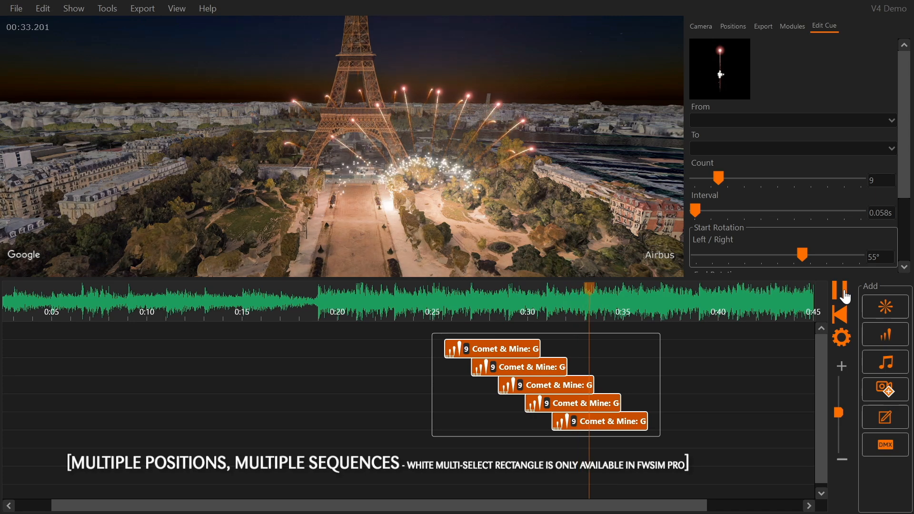
left_click(842, 298)
left_click(618, 460)
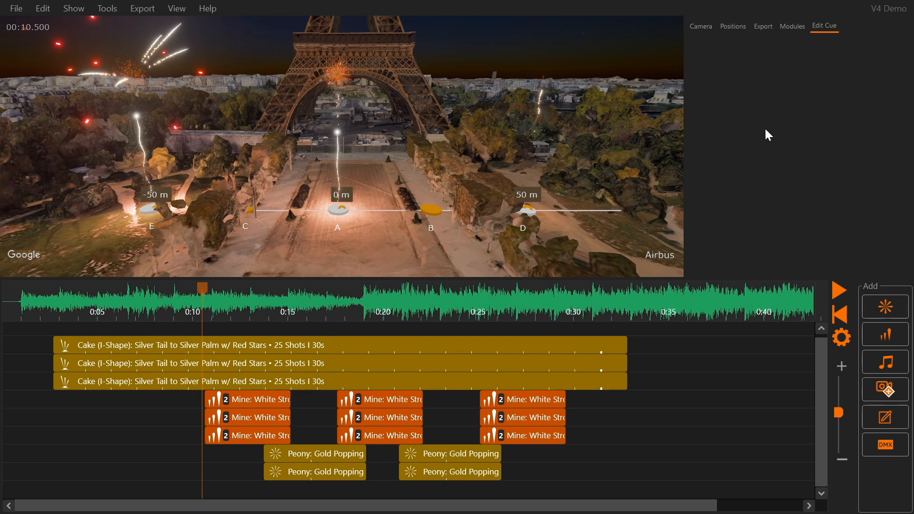
Add four 70-channel firing modules to the show
left_click(798, 28)
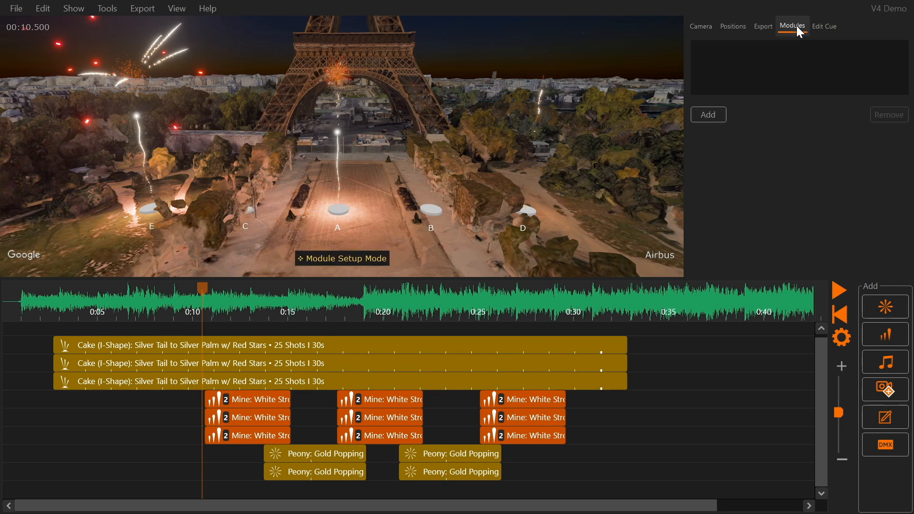
left_click(710, 116)
left_click(711, 115)
left_click(711, 115)
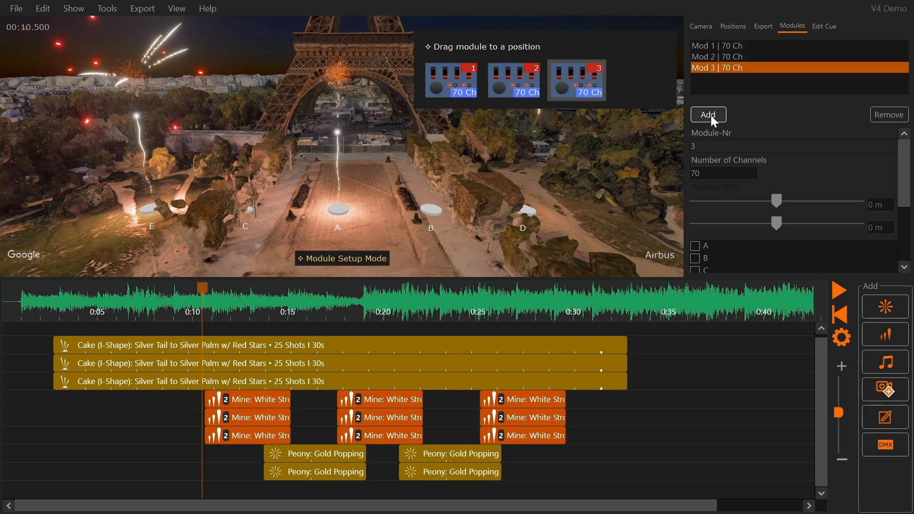
left_click(710, 115)
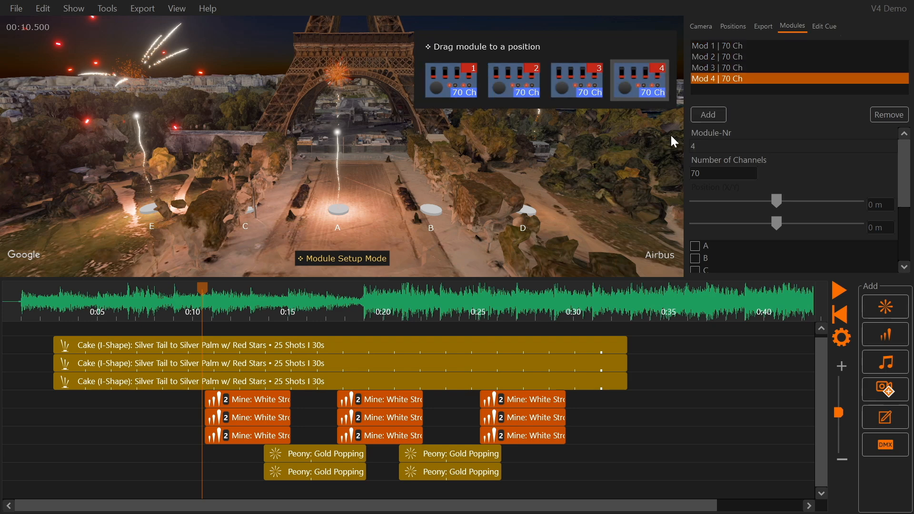
Assign module 1 to position E, module 2 to C, module 3 to both B and A, and module 4 to D
left_click_drag(445, 76, 147, 206)
left_click_drag(450, 81, 249, 208)
left_click_drag(454, 82, 433, 209)
left_click_drag(451, 72, 526, 207)
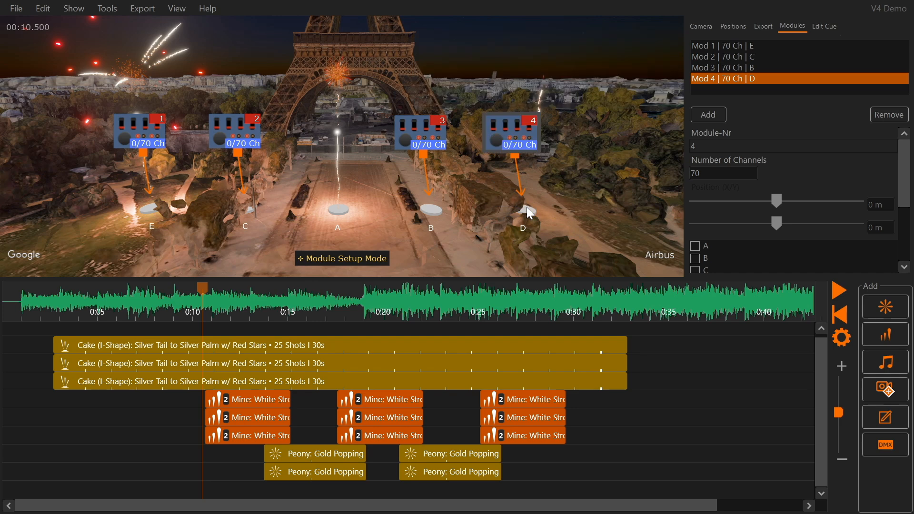
left_click_drag(407, 137, 337, 214)
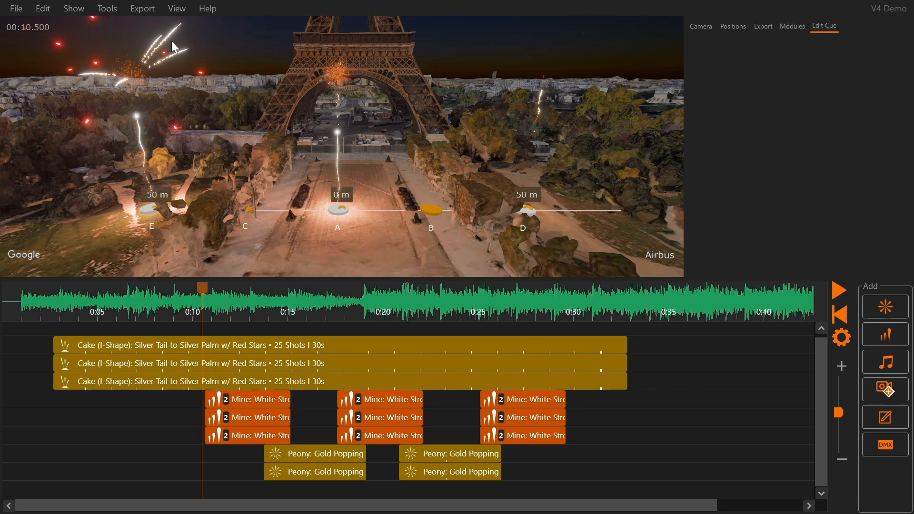
Auto-assign firing channels to all cues in the show
left_click(151, 11)
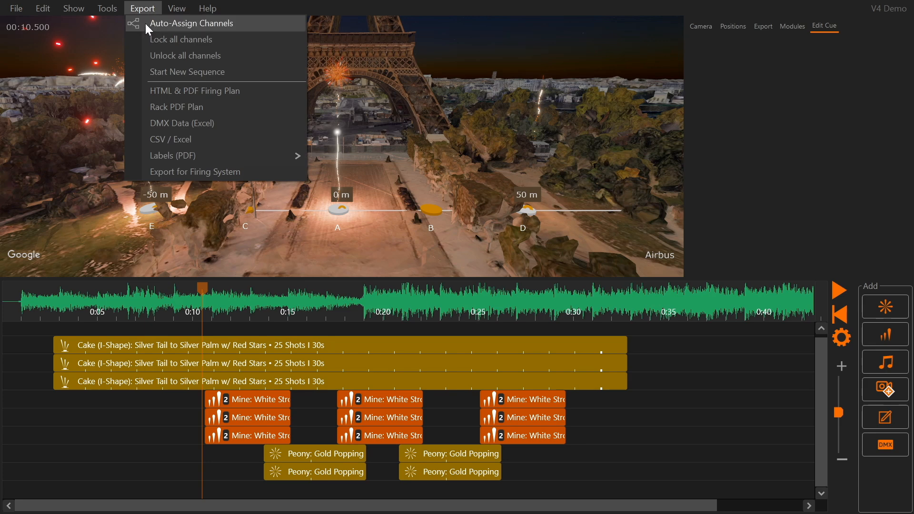
left_click(149, 24)
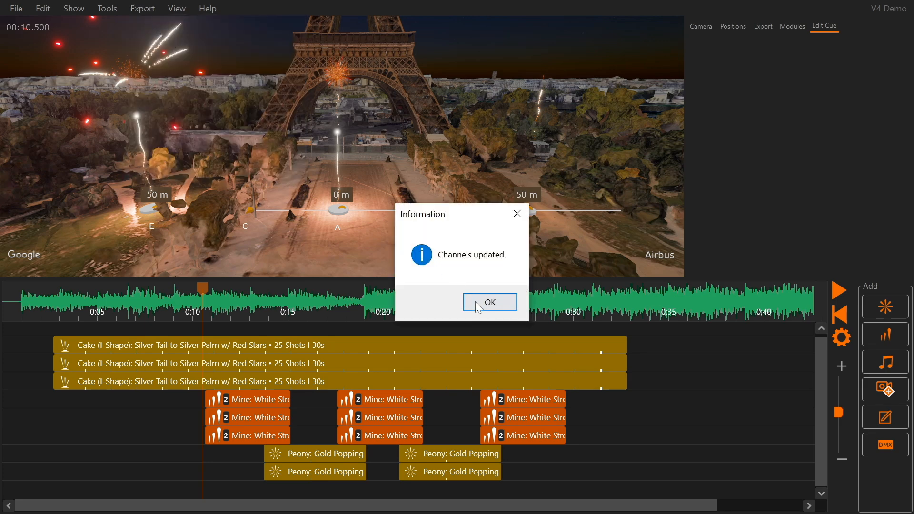
left_click(490, 303)
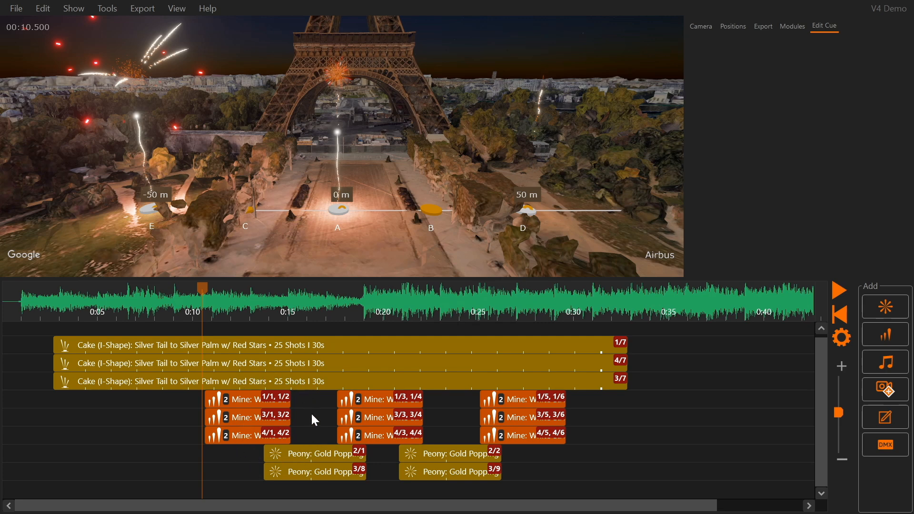
Examine the assigned channels in the popup Table View and the channel usage of each module in the module setup
left_click(108, 9)
mouse_move(145, 24)
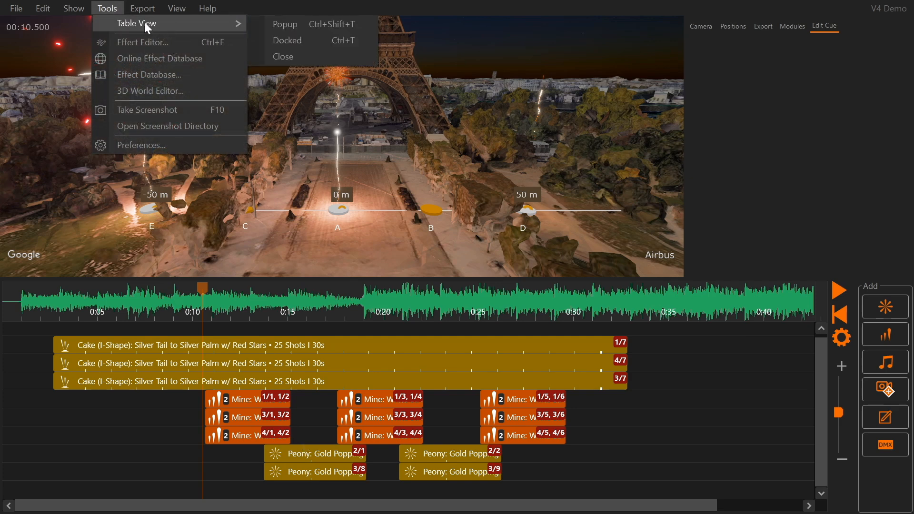
left_click(289, 27)
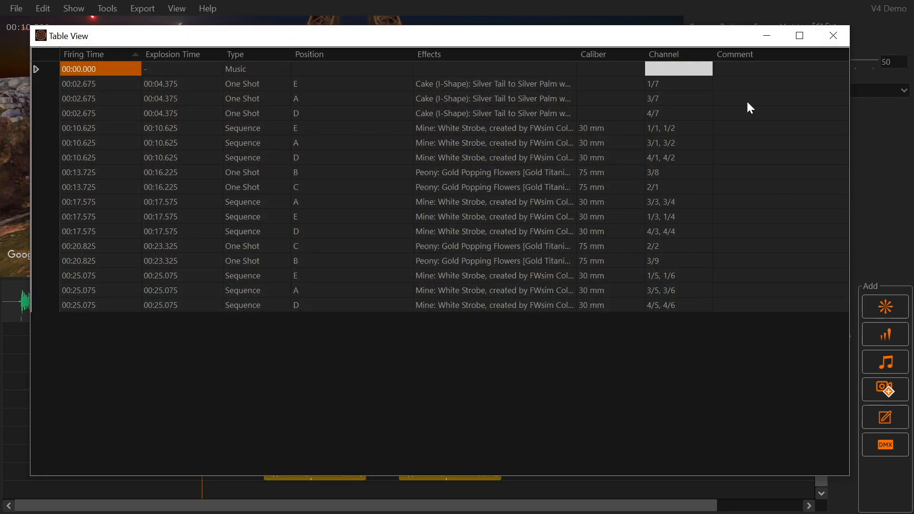
key("Escape")
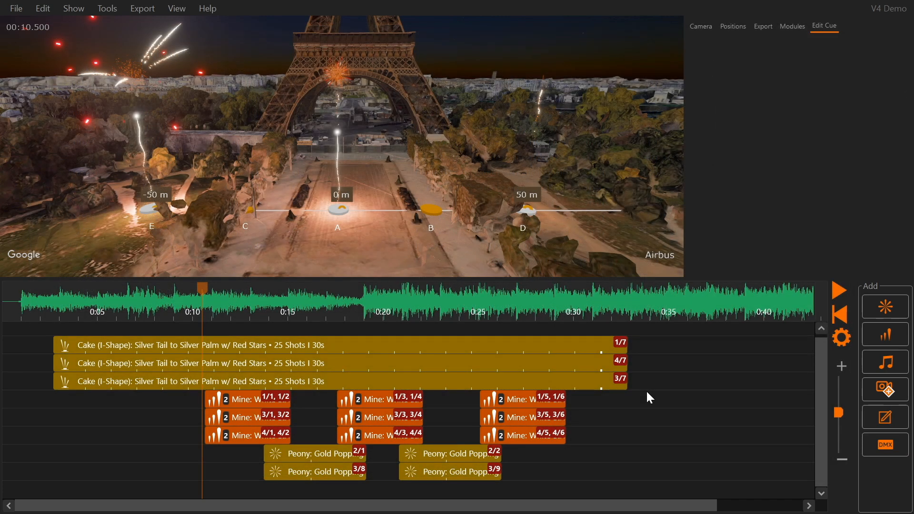
left_click(794, 27)
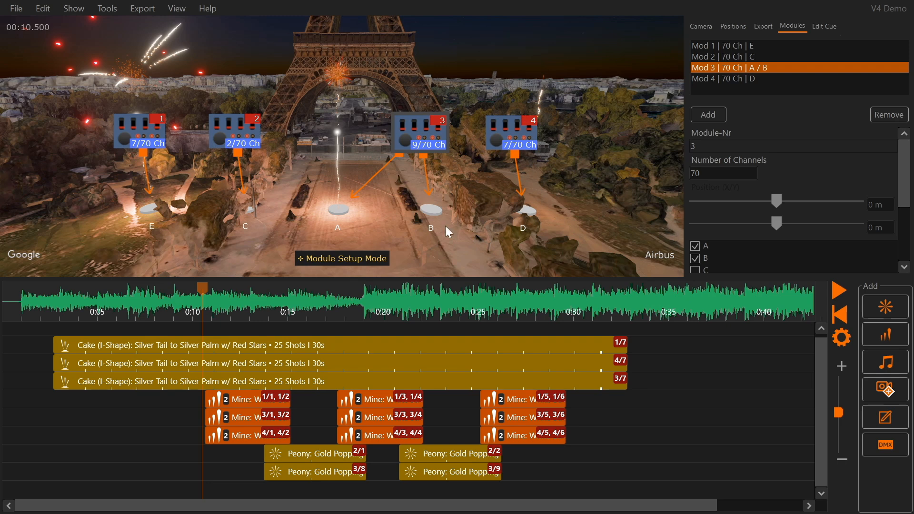
left_click(473, 251)
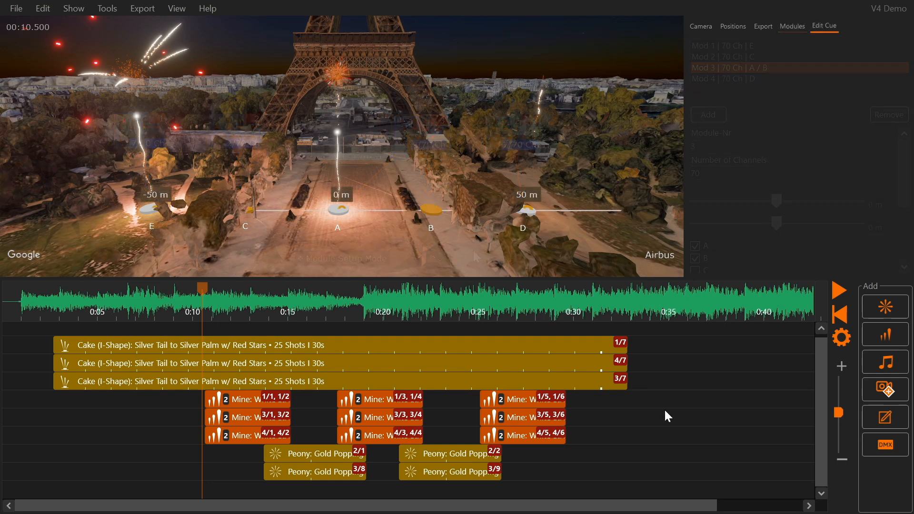
Bring up the export options for the show's firing data
left_click(147, 10)
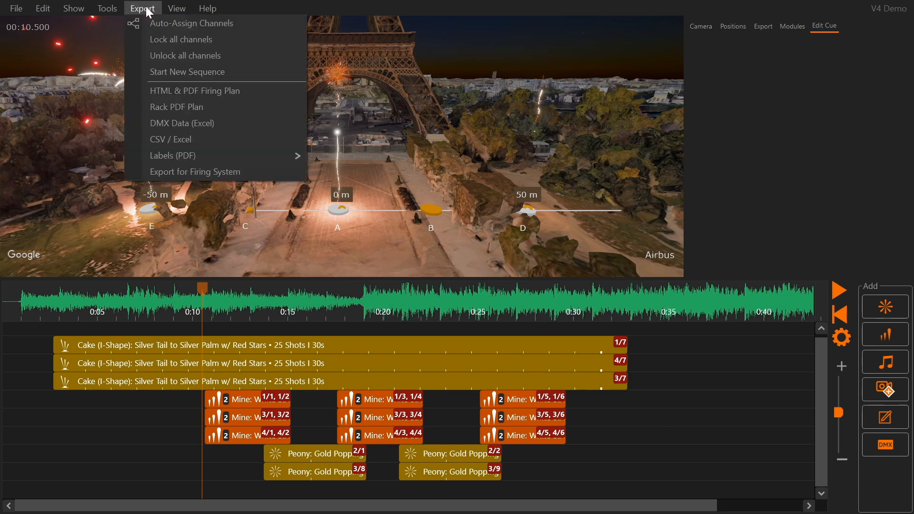